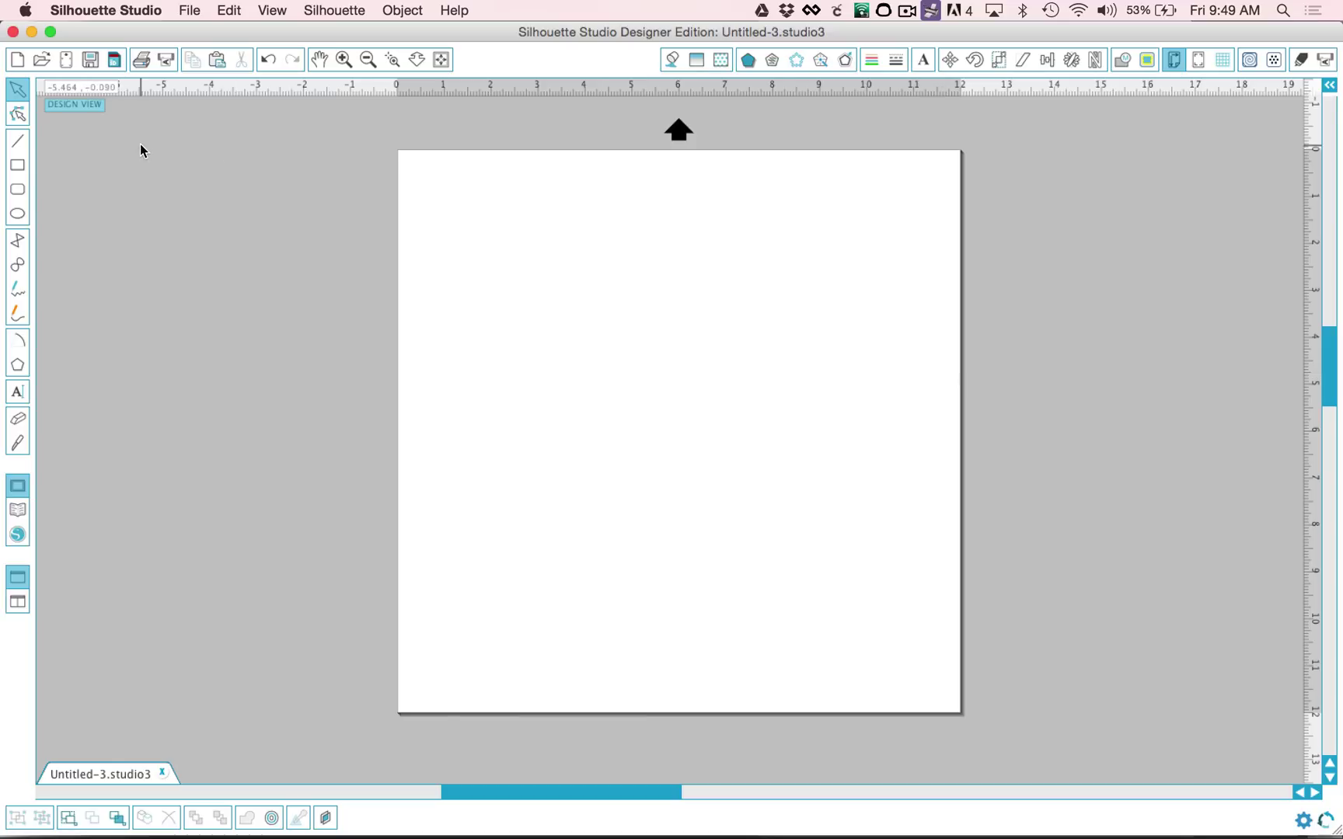
Open LW-Pop-Up-Box-Card-Sewing.svg in a new tab from File > Open.
{"action": "left_click", "coordinate": [195, 8]}
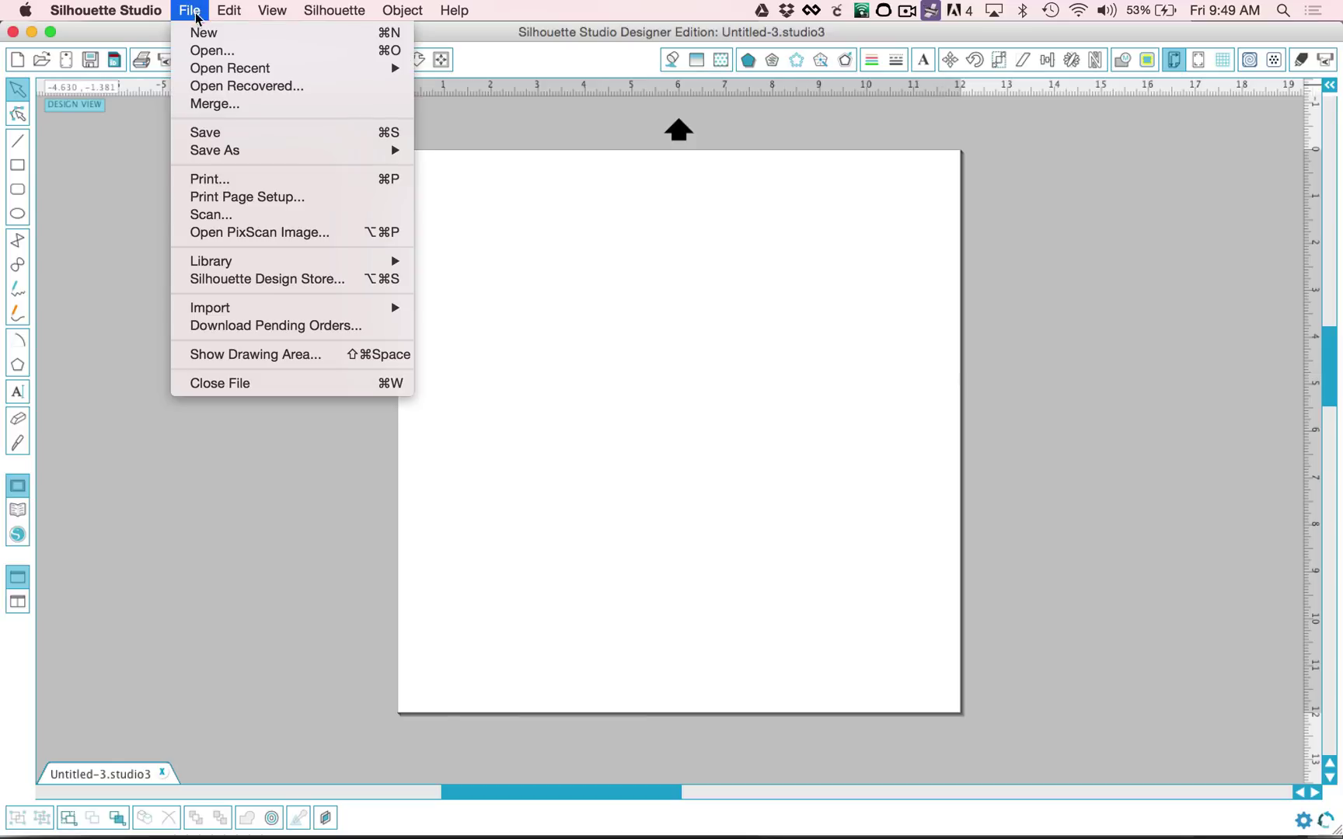
{"action": "left_click", "coordinate": [208, 53]}
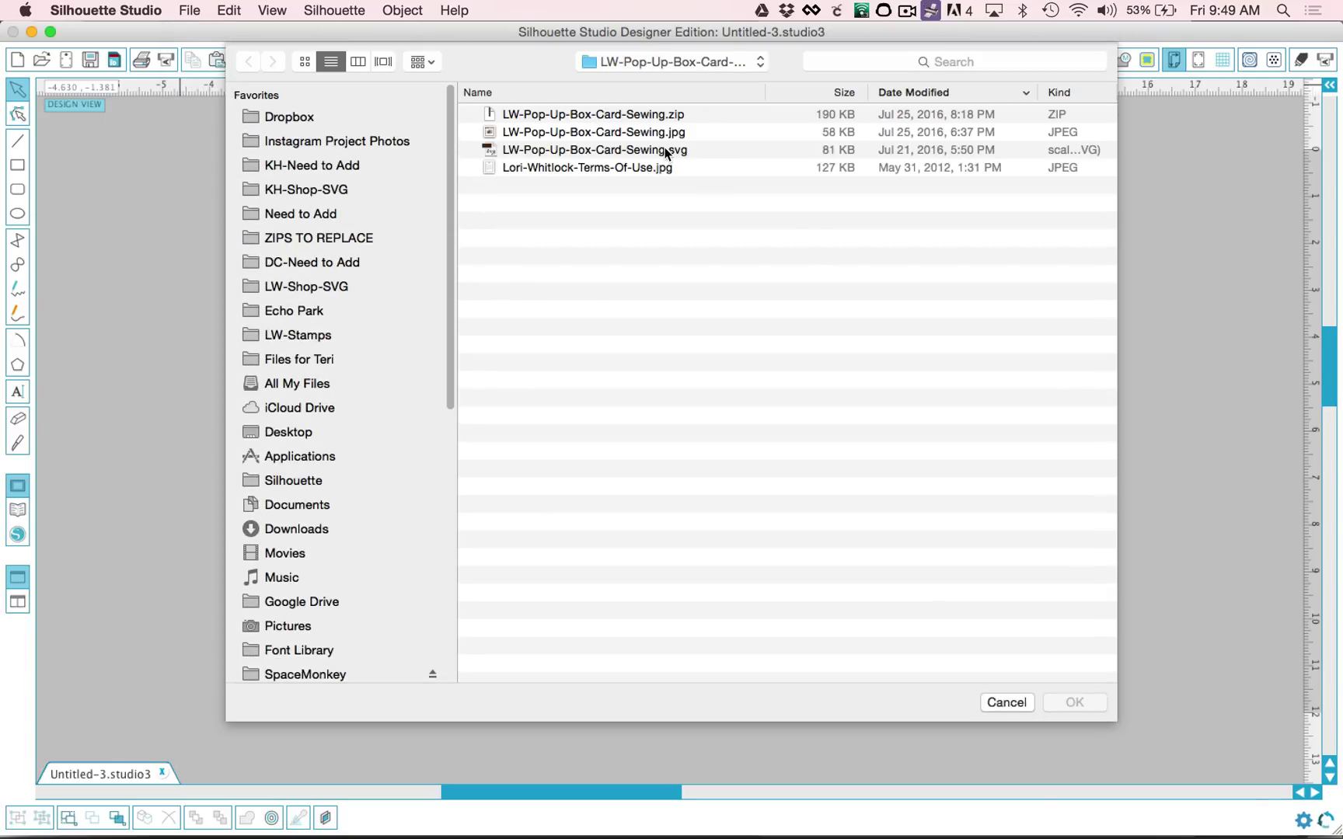
{"action": "double_click", "coordinate": [665, 152]}
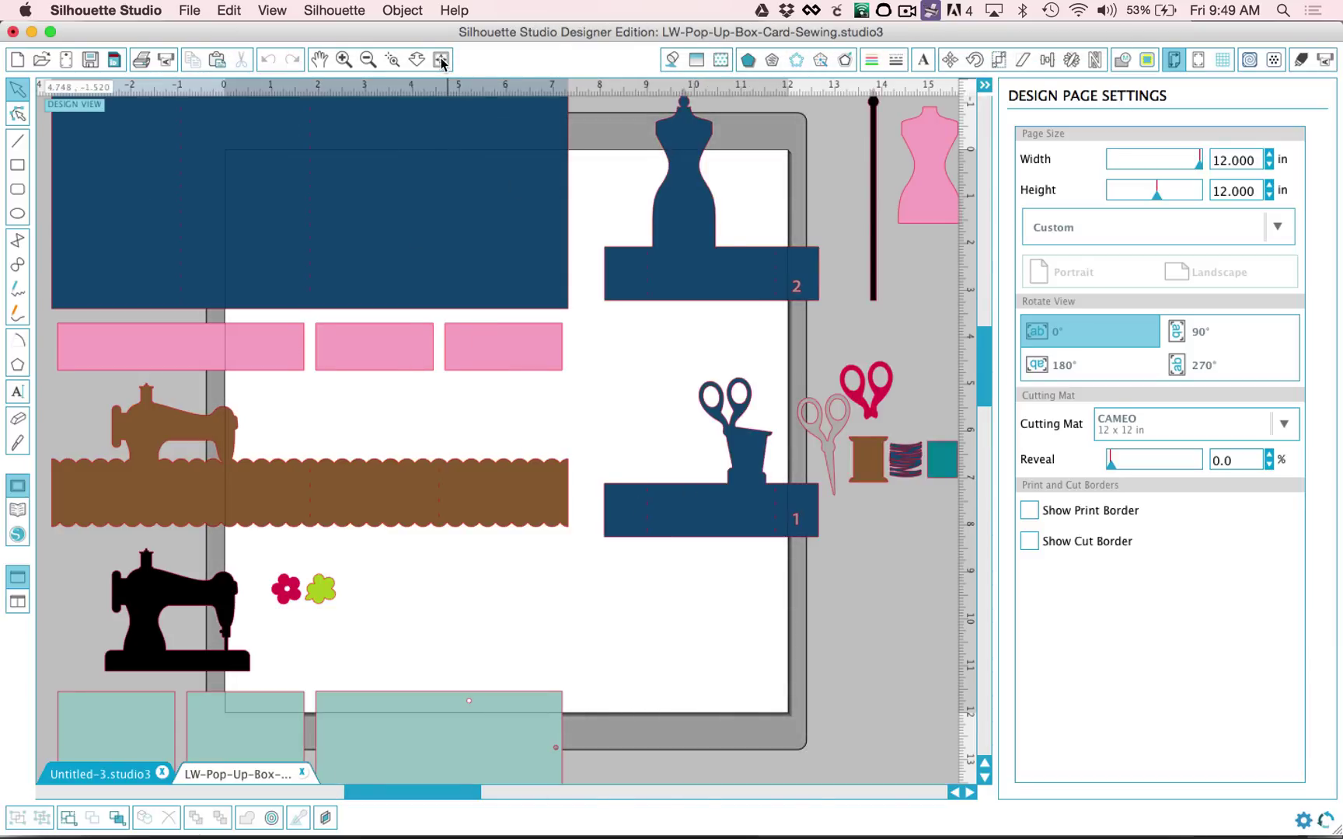
Select every design piece and delete it, leaving an empty 12 × 12 in page.
{"action": "scroll", "coordinate": [559, 456], "scroll_direction": "down", "scroll_amount": 5}
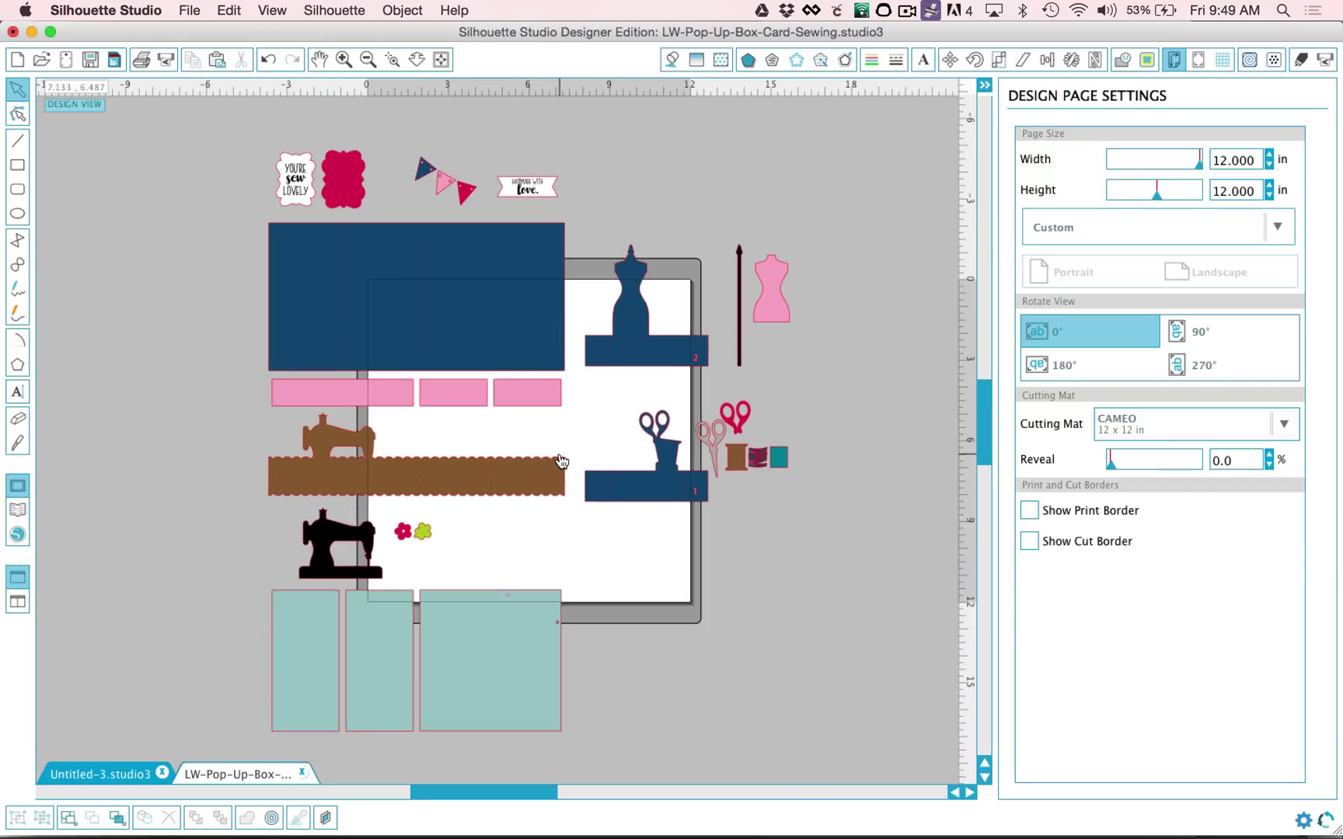
{"action": "key", "text": "super+a"}
{"action": "key", "text": "BackSpace"}
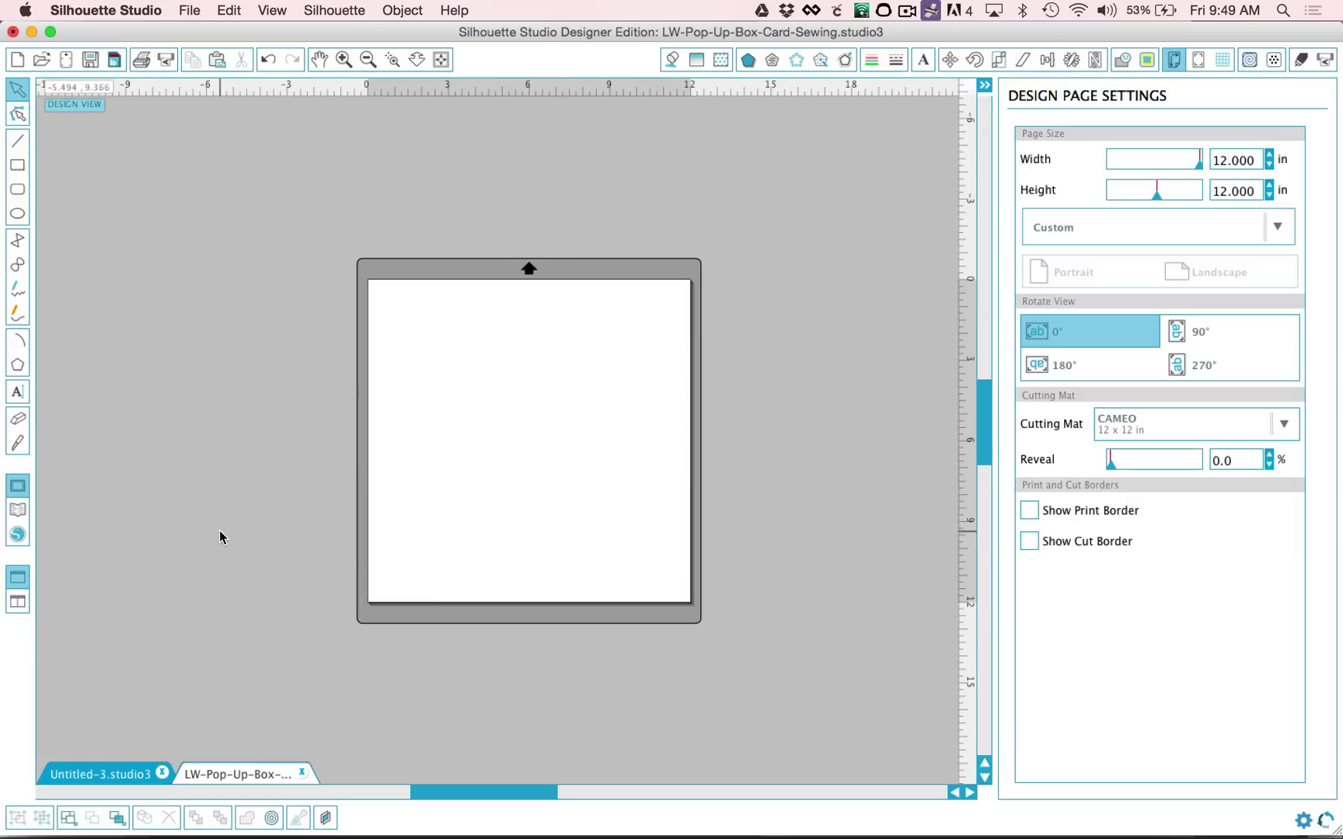
Place the 'pop up box card sewing' library design (19.371 × 21.600 in) onto the page.
{"action": "left_click", "coordinate": [17, 511]}
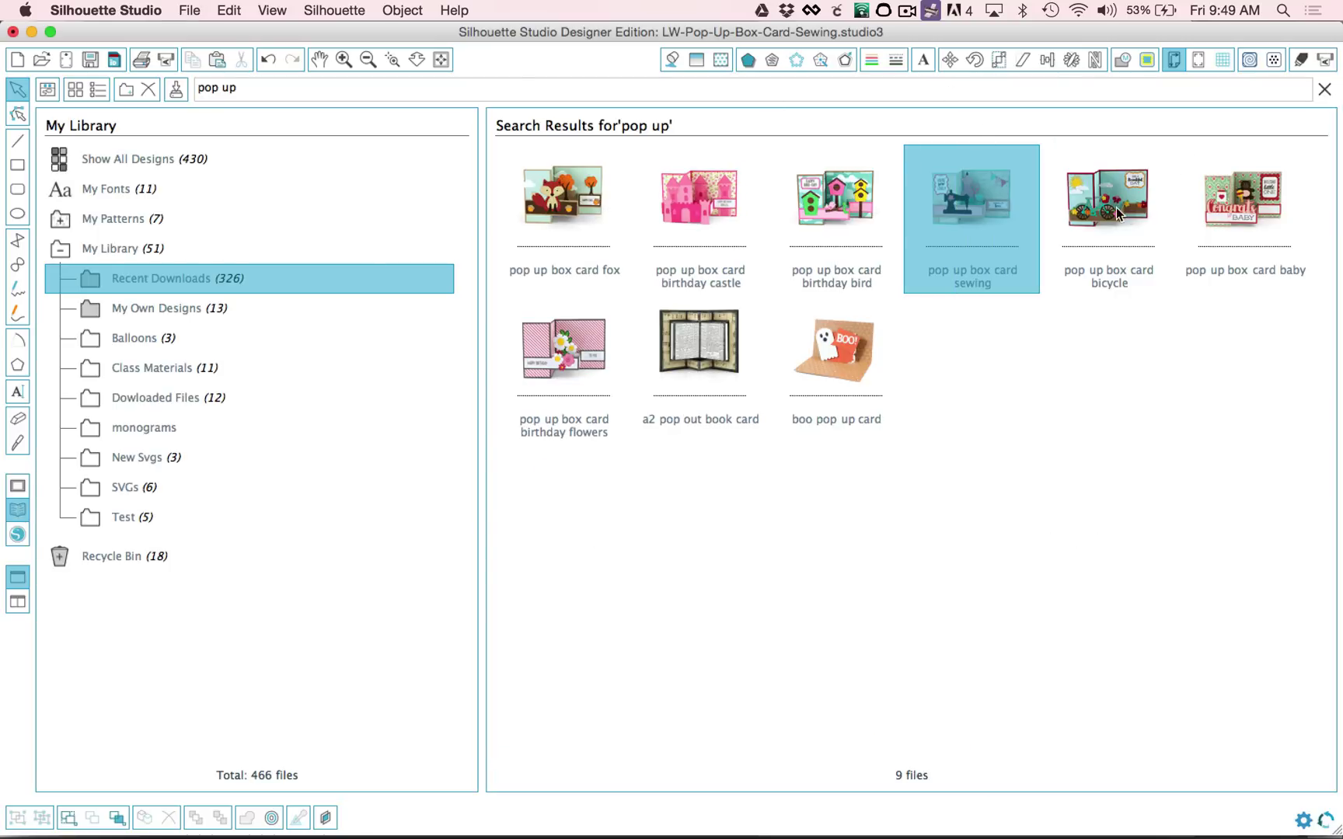
{"action": "double_click", "coordinate": [969, 199]}
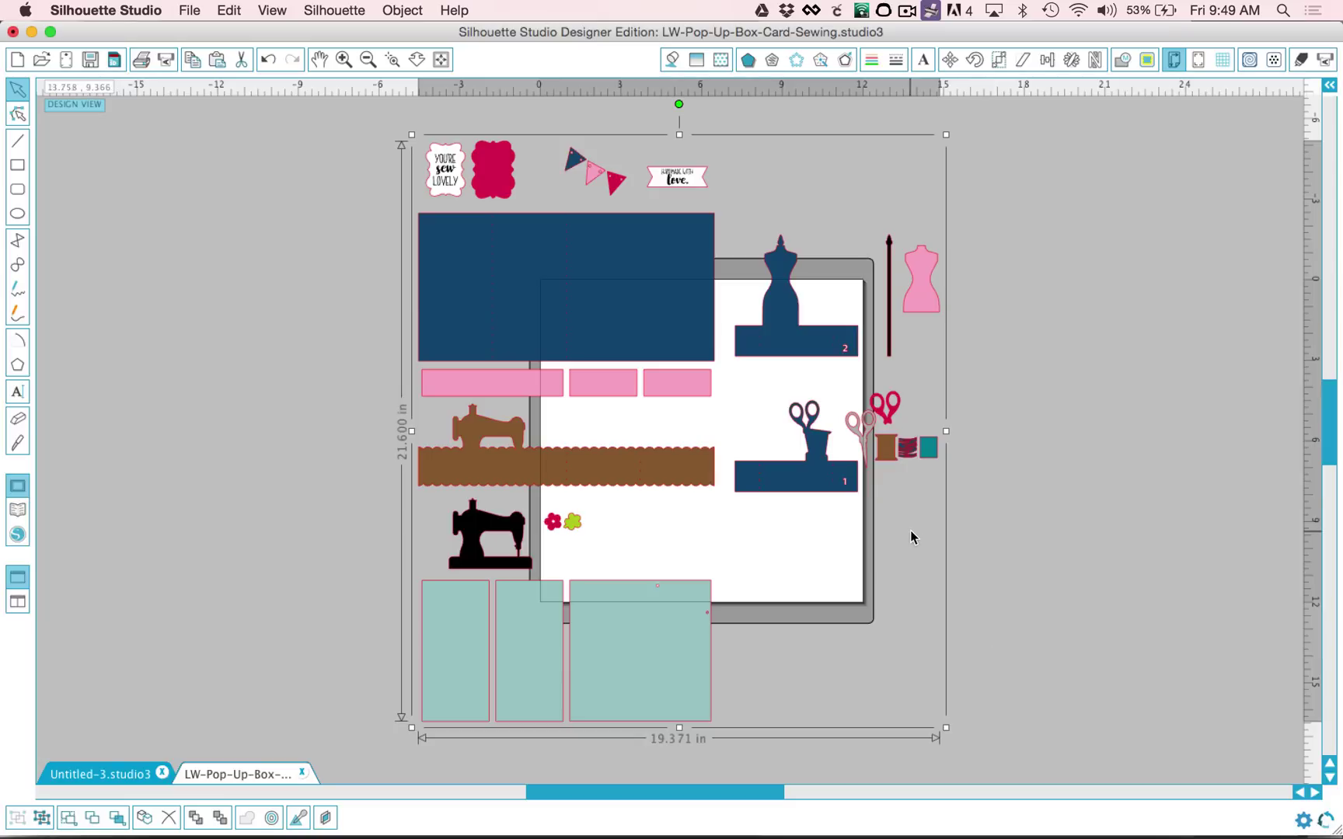
Move the grouped design left of the mat and ungroup it.
{"action": "left_click_drag", "start_coordinate": [913, 448], "coordinate": [521, 449]}
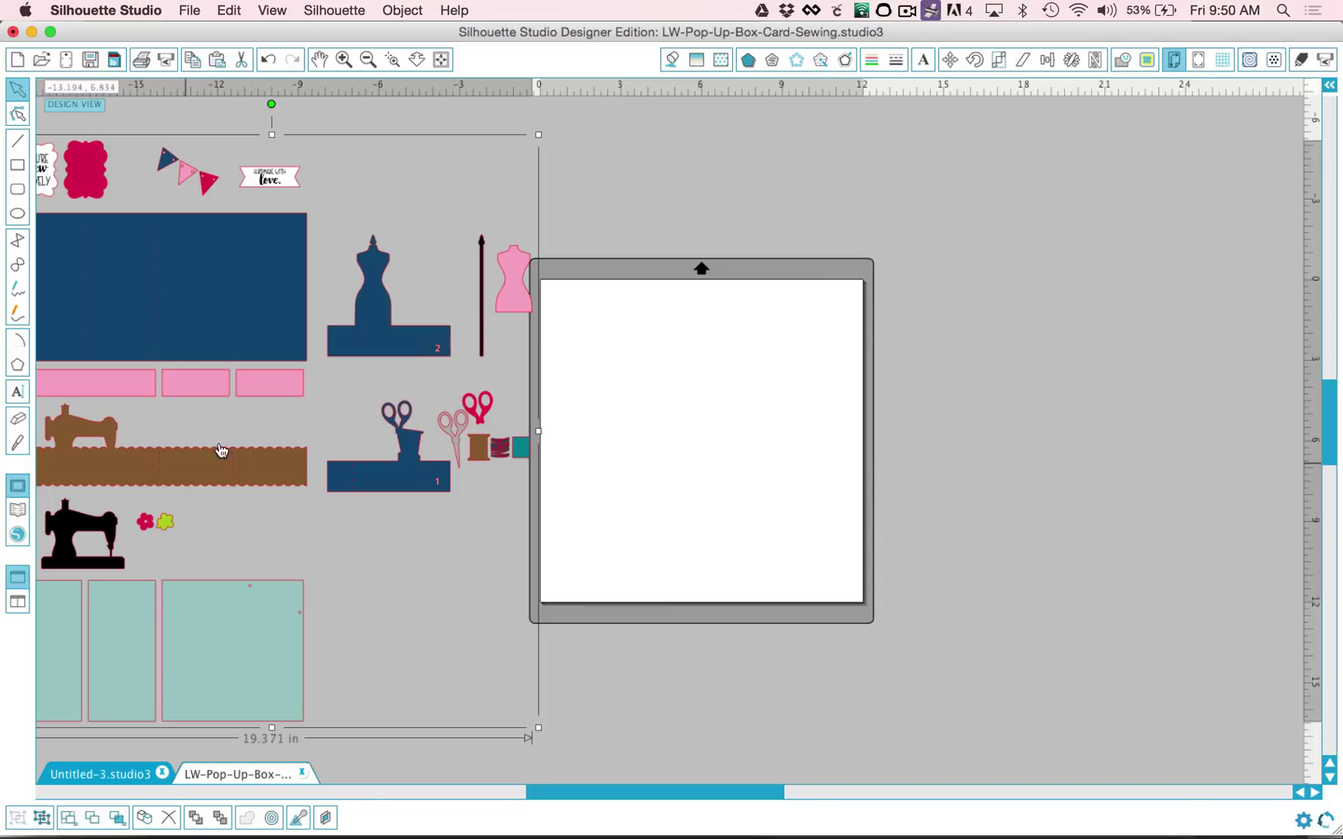
{"action": "right_click", "coordinate": [266, 464]}
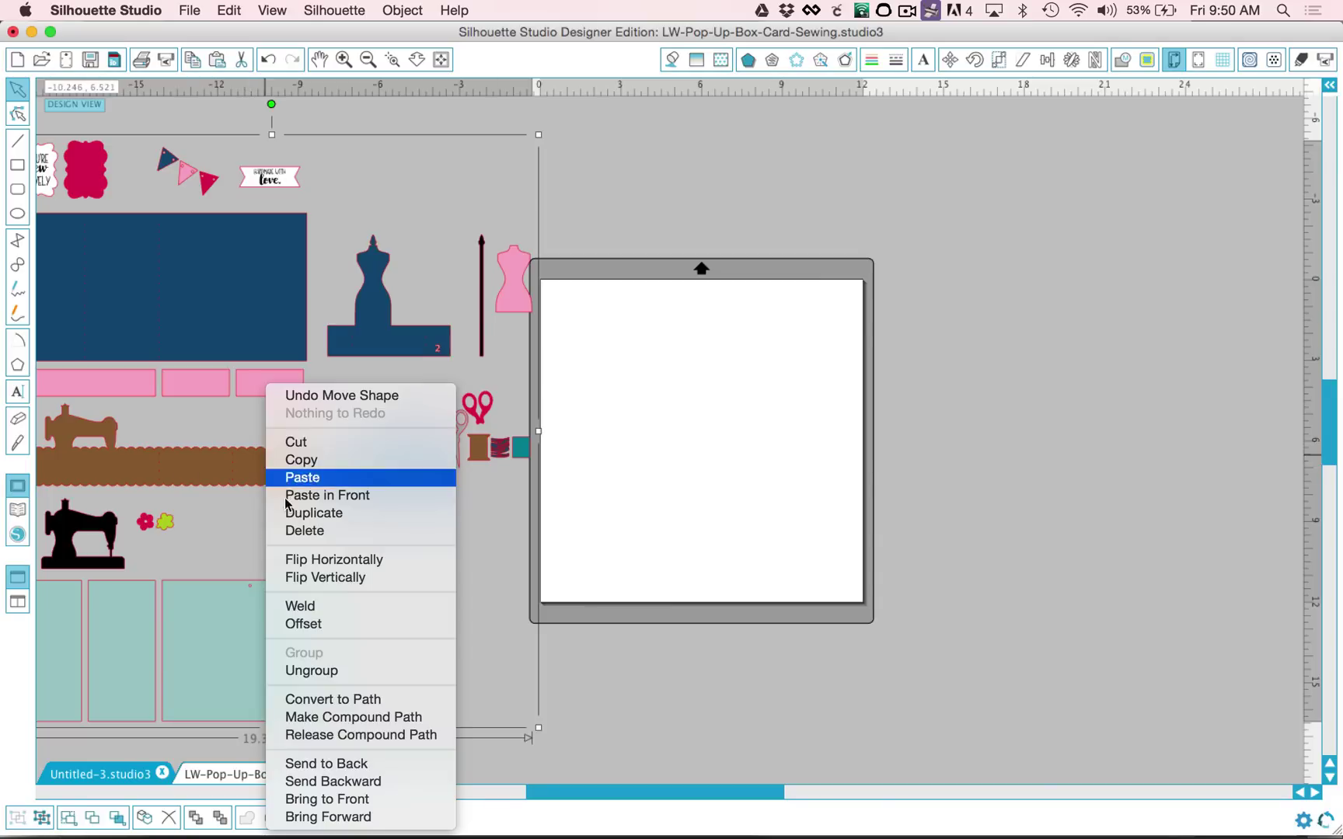
{"action": "left_click", "coordinate": [329, 673]}
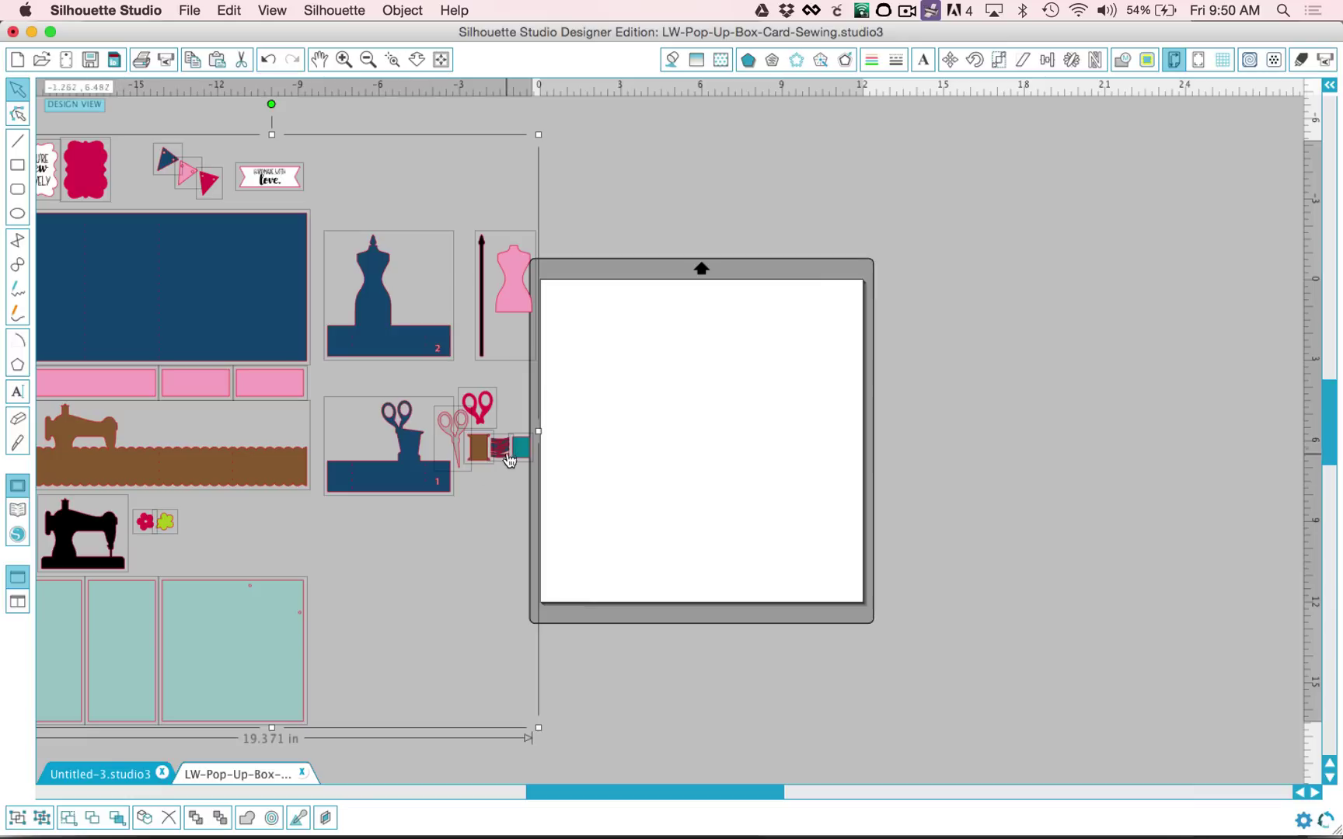
Drag the teal three-panel card base (10.749 × 5.259 in) onto the top of the mat.
{"action": "left_click_drag", "start_coordinate": [516, 451], "coordinate": [507, 448]}
{"action": "left_click", "coordinate": [310, 689]}
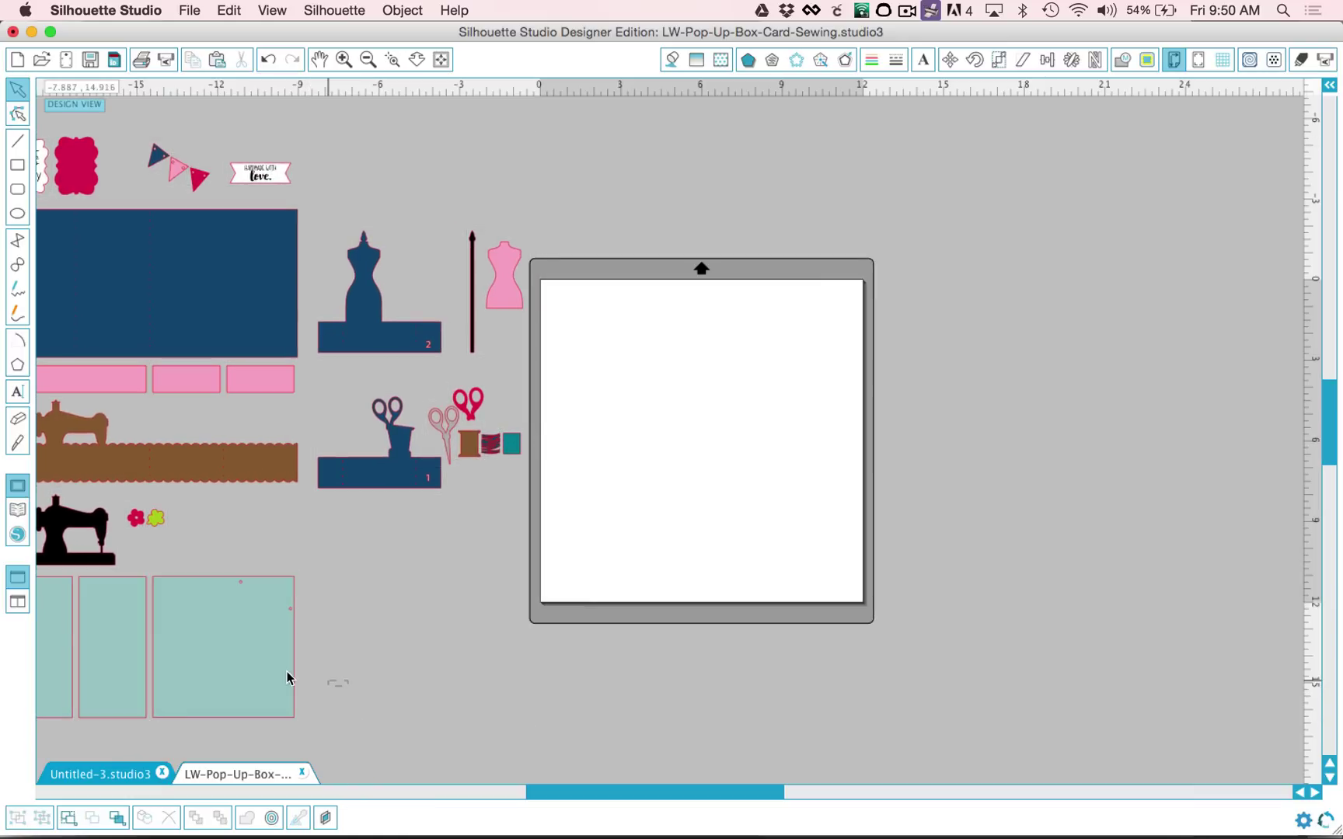
{"action": "left_click", "coordinate": [291, 681]}
{"action": "left_click_drag", "start_coordinate": [71, 626], "coordinate": [609, 337]}
Set the cutting mat Reveal to 47% and shift the teal panels slightly left.
{"action": "scroll", "coordinate": [650, 379], "scroll_direction": "up", "scroll_amount": 5}
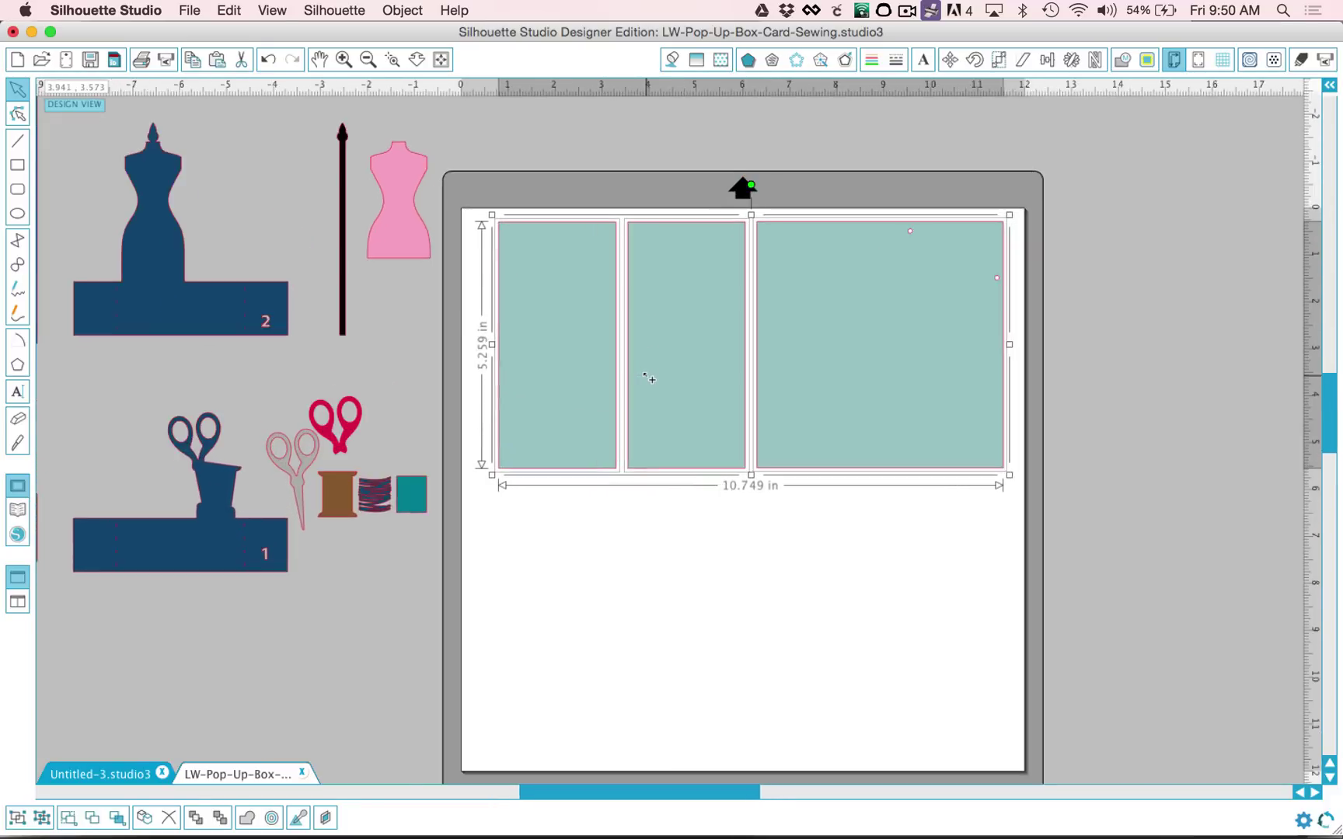
{"action": "left_click_drag", "start_coordinate": [876, 441], "coordinate": [766, 377]}
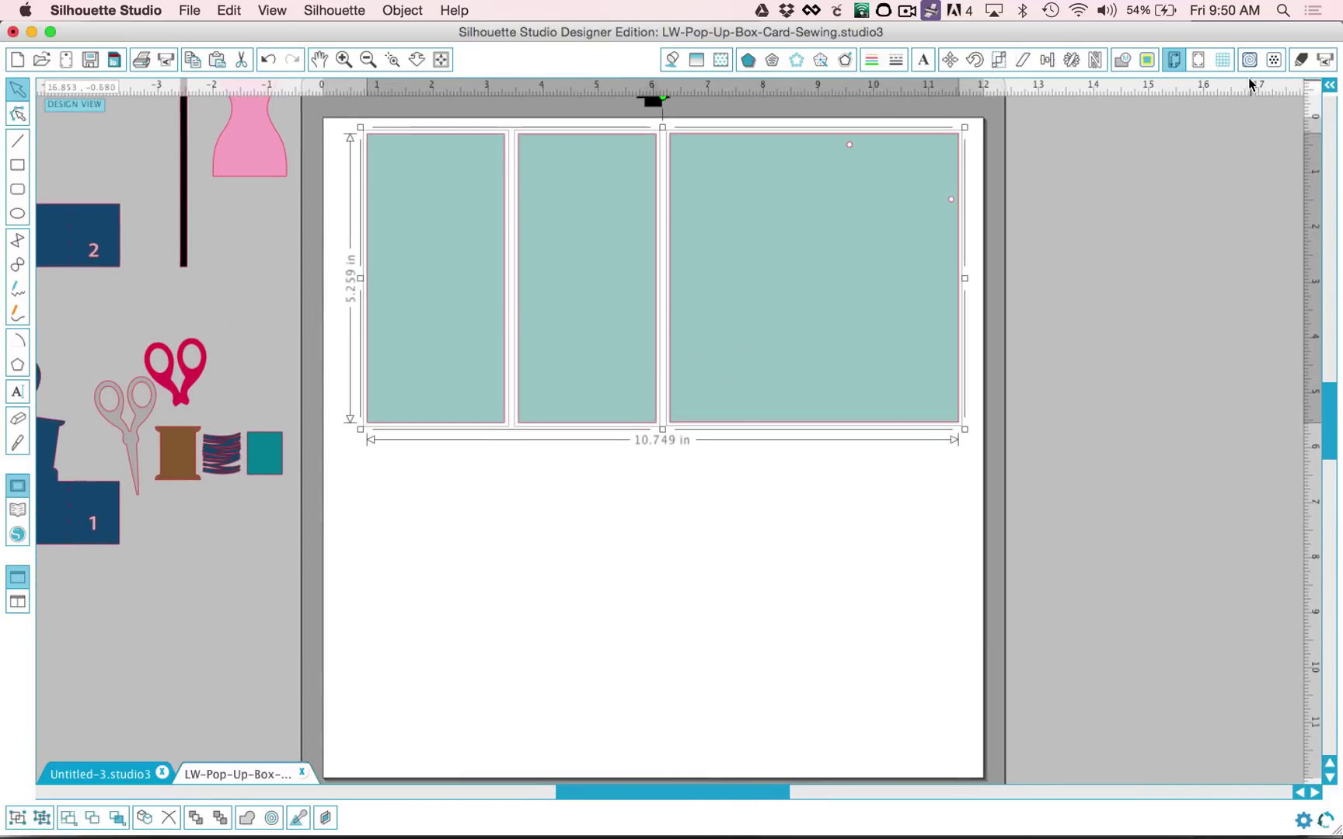
{"action": "left_click", "coordinate": [1173, 60]}
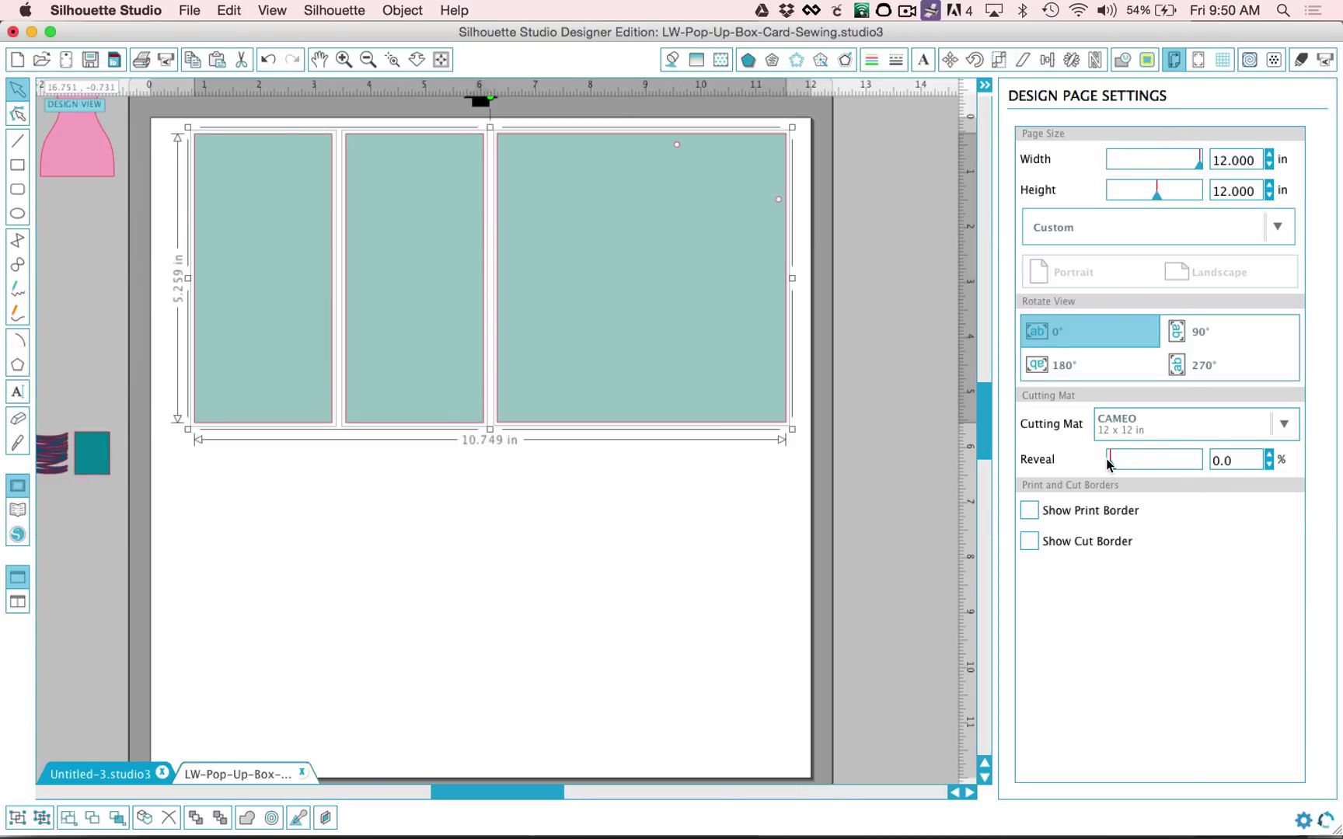
{"action": "left_click_drag", "start_coordinate": [1109, 461], "coordinate": [1152, 462]}
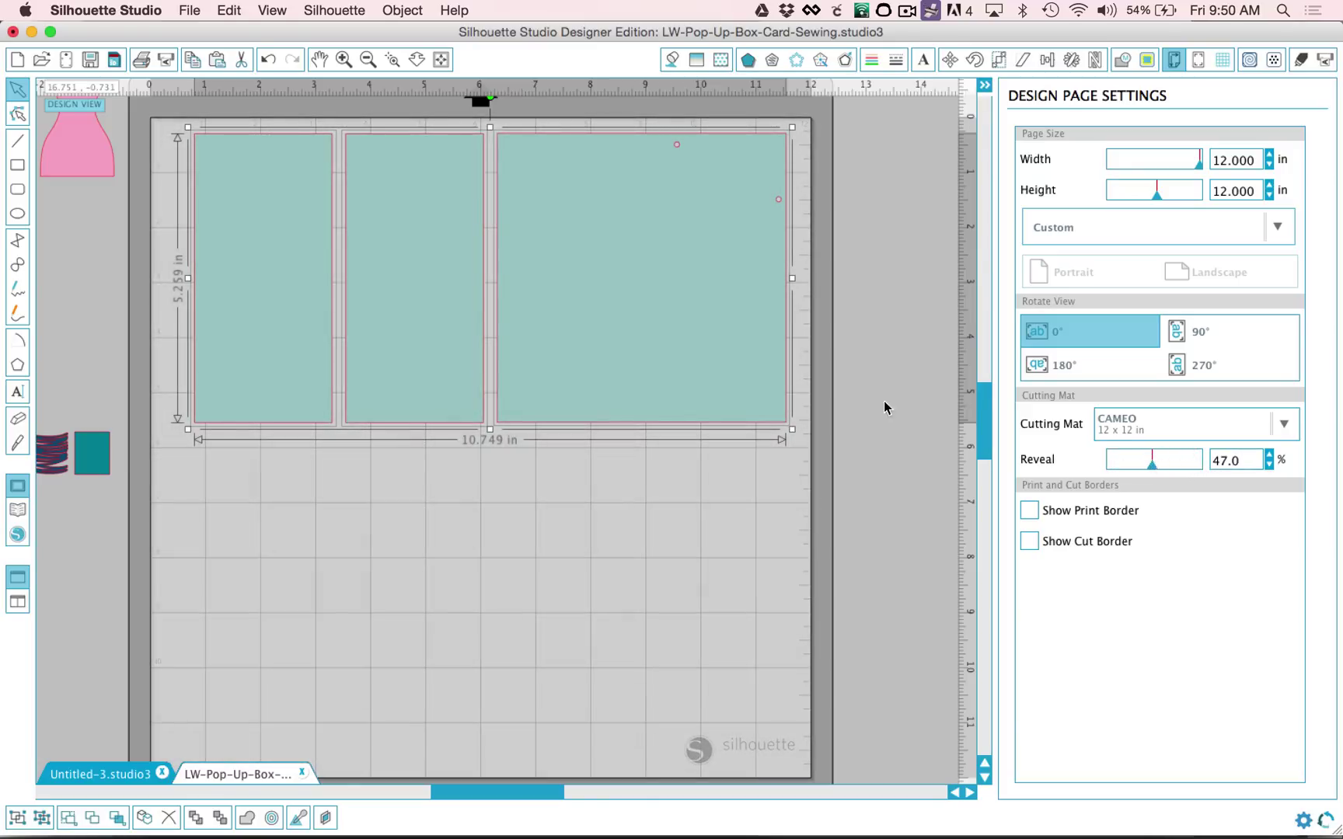
{"action": "left_click_drag", "start_coordinate": [600, 293], "coordinate": [595, 294]}
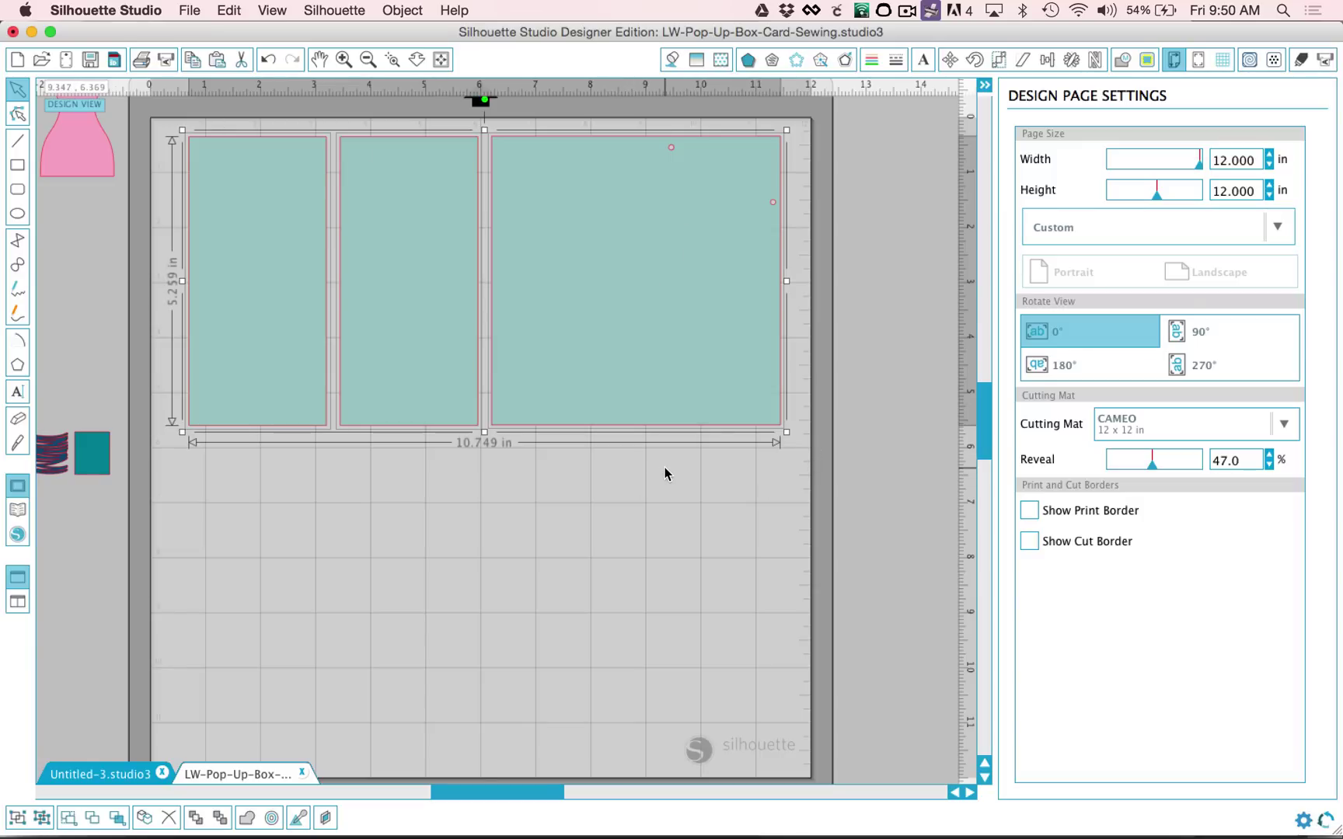
Turn on Show Cut Border and enable Cut to edge of page in Preferences > Defaults.
{"action": "left_click", "coordinate": [1029, 541]}
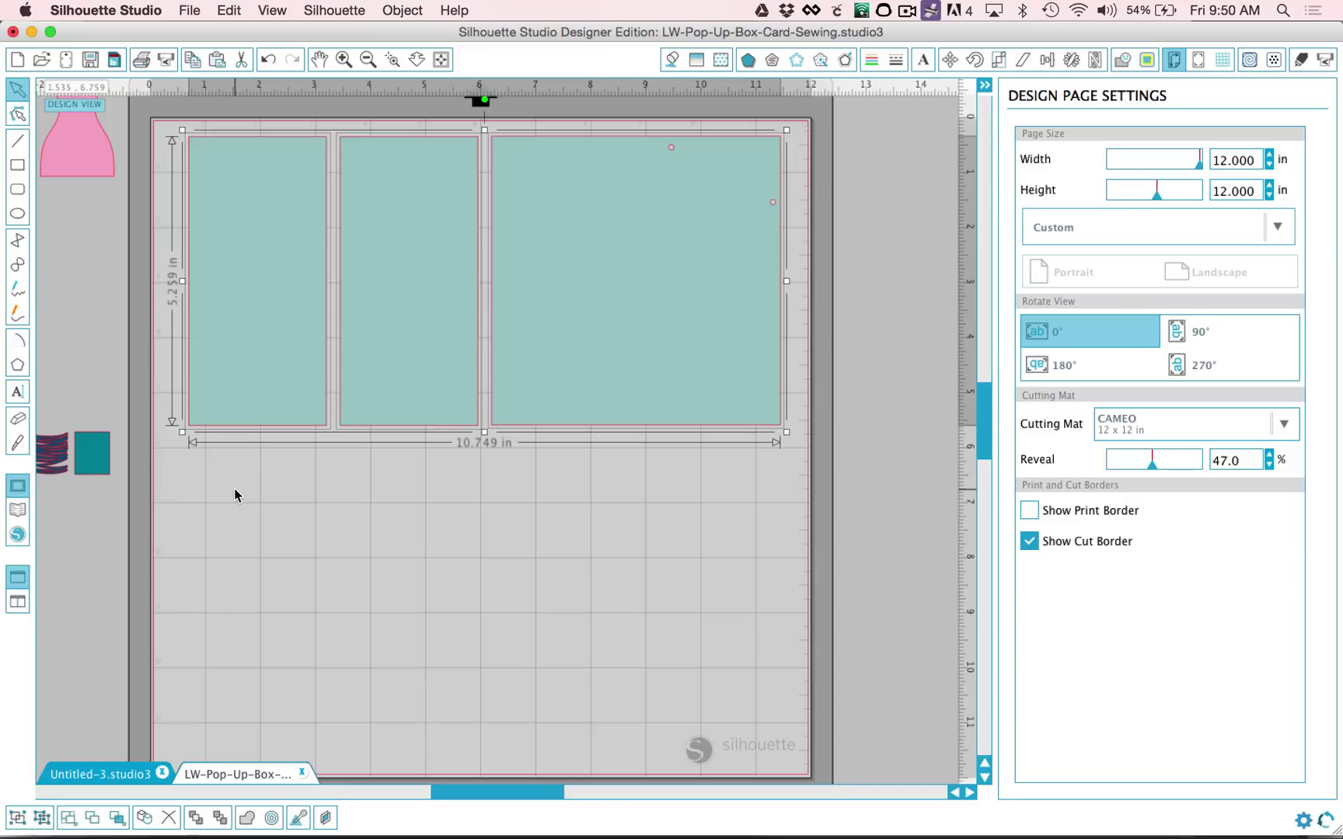
{"action": "left_click", "coordinate": [1305, 822]}
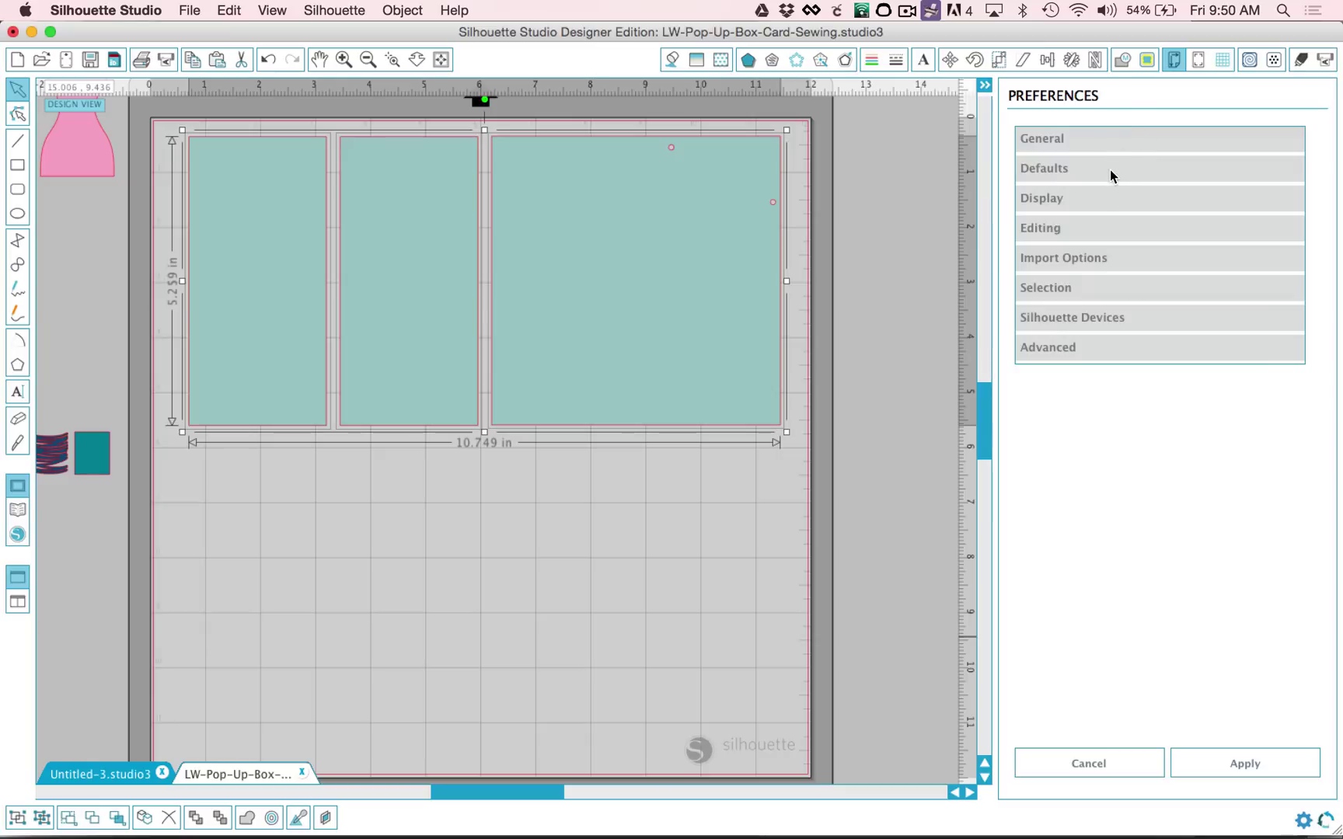
{"action": "left_click", "coordinate": [1112, 176]}
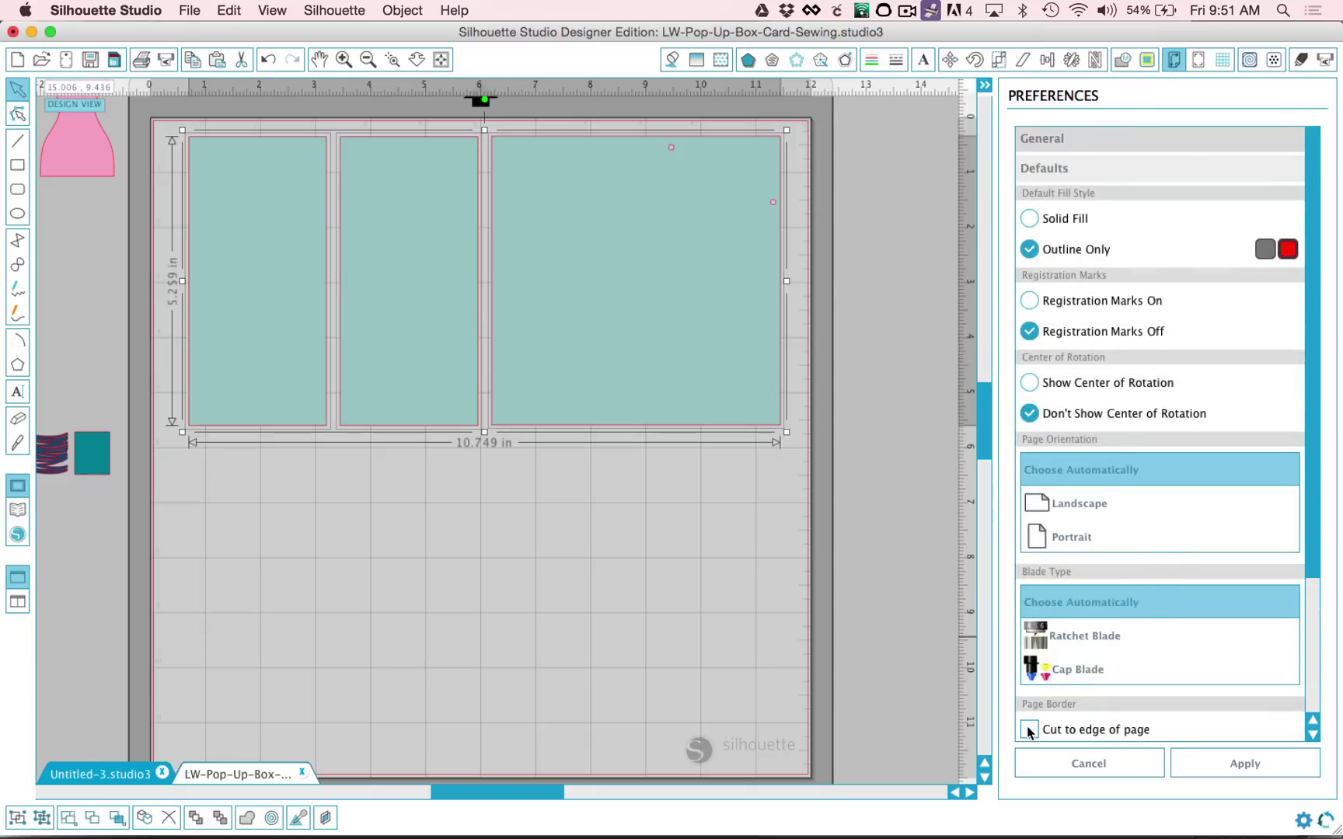
{"action": "left_click", "coordinate": [1030, 730]}
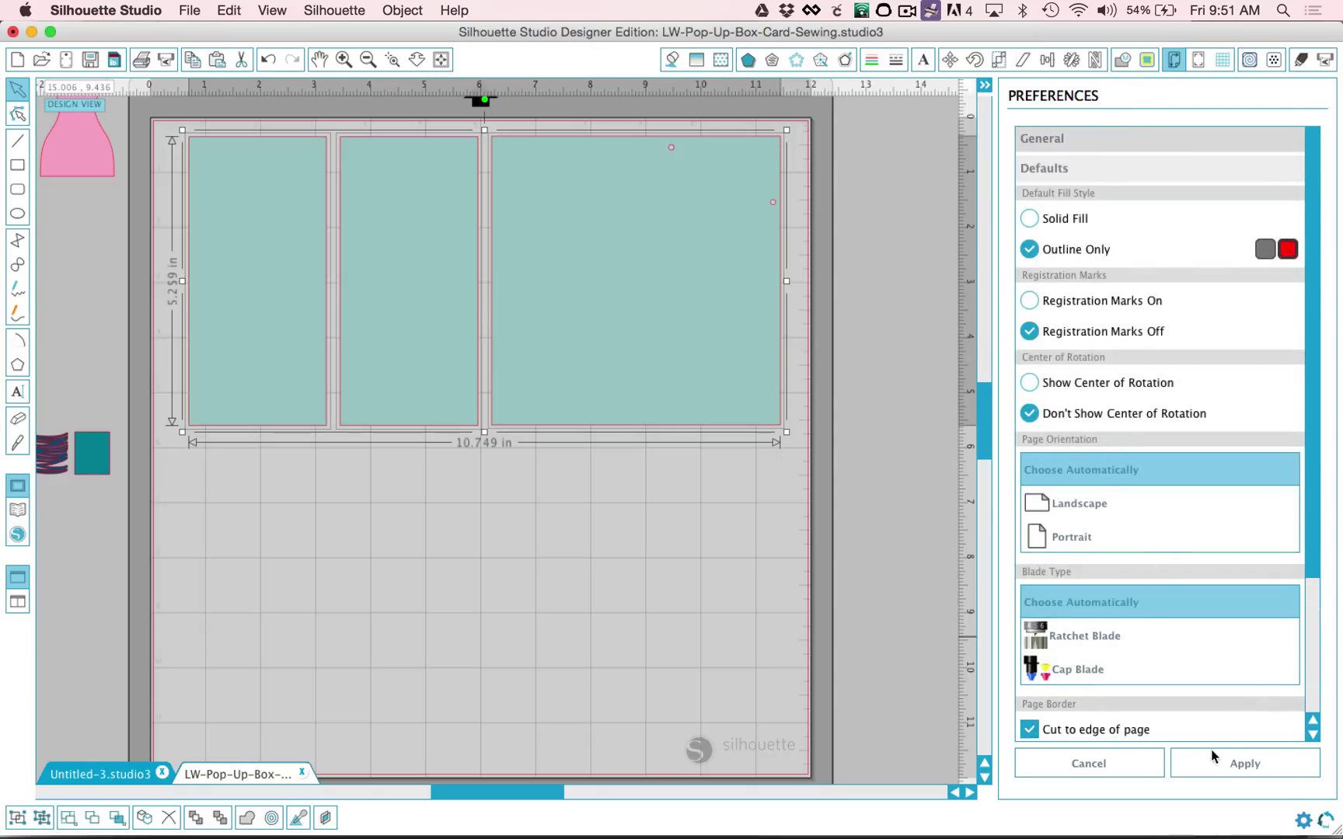
{"action": "left_click", "coordinate": [1266, 763]}
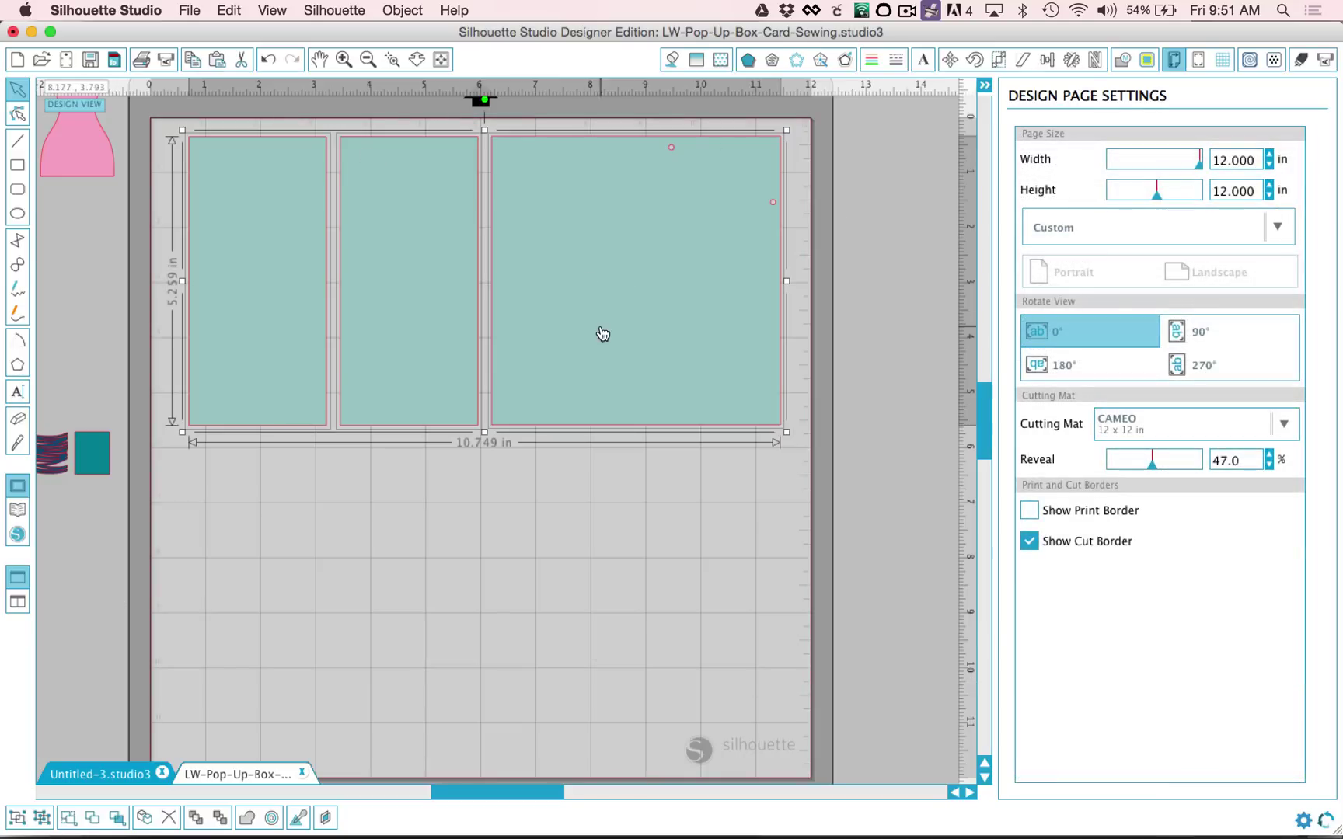
Nudge the teal panels snug into the mat's top-left corner.
{"action": "mouse_move", "coordinate": [608, 326]}
{"action": "left_mouse_down"}
{"action": "mouse_move", "coordinate": [587, 311]}
{"action": "mouse_move", "coordinate": [605, 332]}
{"action": "mouse_move", "coordinate": [614, 316]}
{"action": "left_mouse_up"}
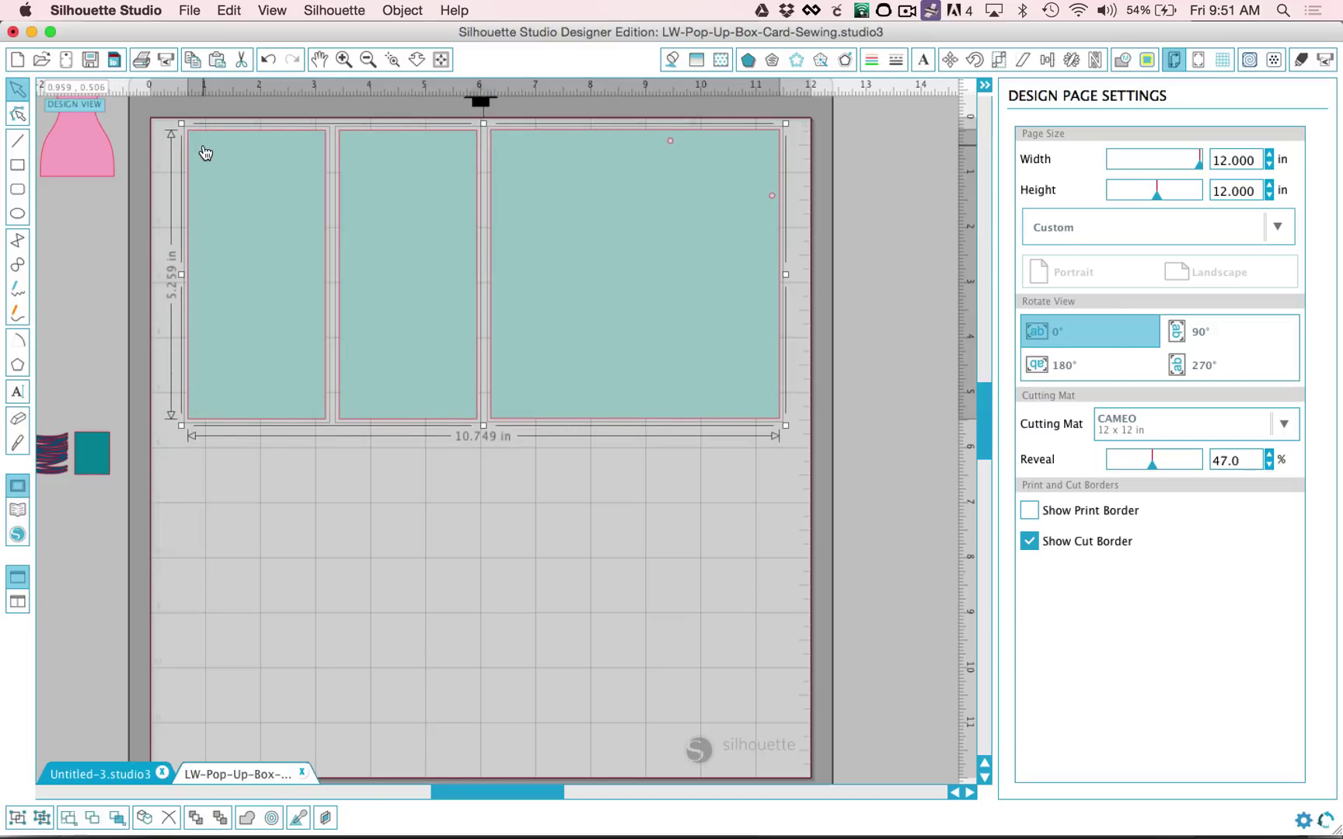
{"action": "key", "text": "Up"}
{"action": "key", "text": "Down"}
{"action": "key", "text": "Down"}
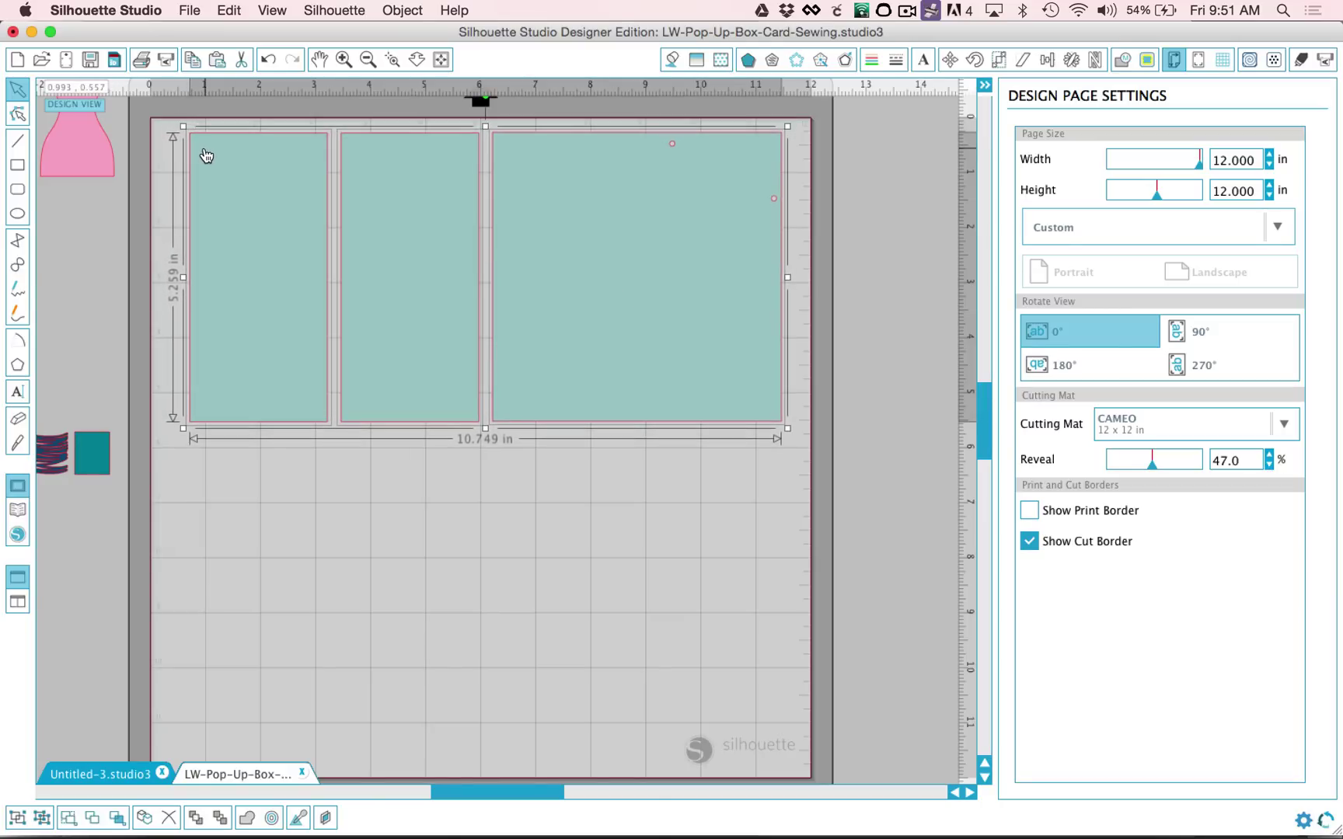
{"action": "key", "text": "Up"}
{"action": "key", "text": "Up"}
{"action": "key", "text": "Down"}
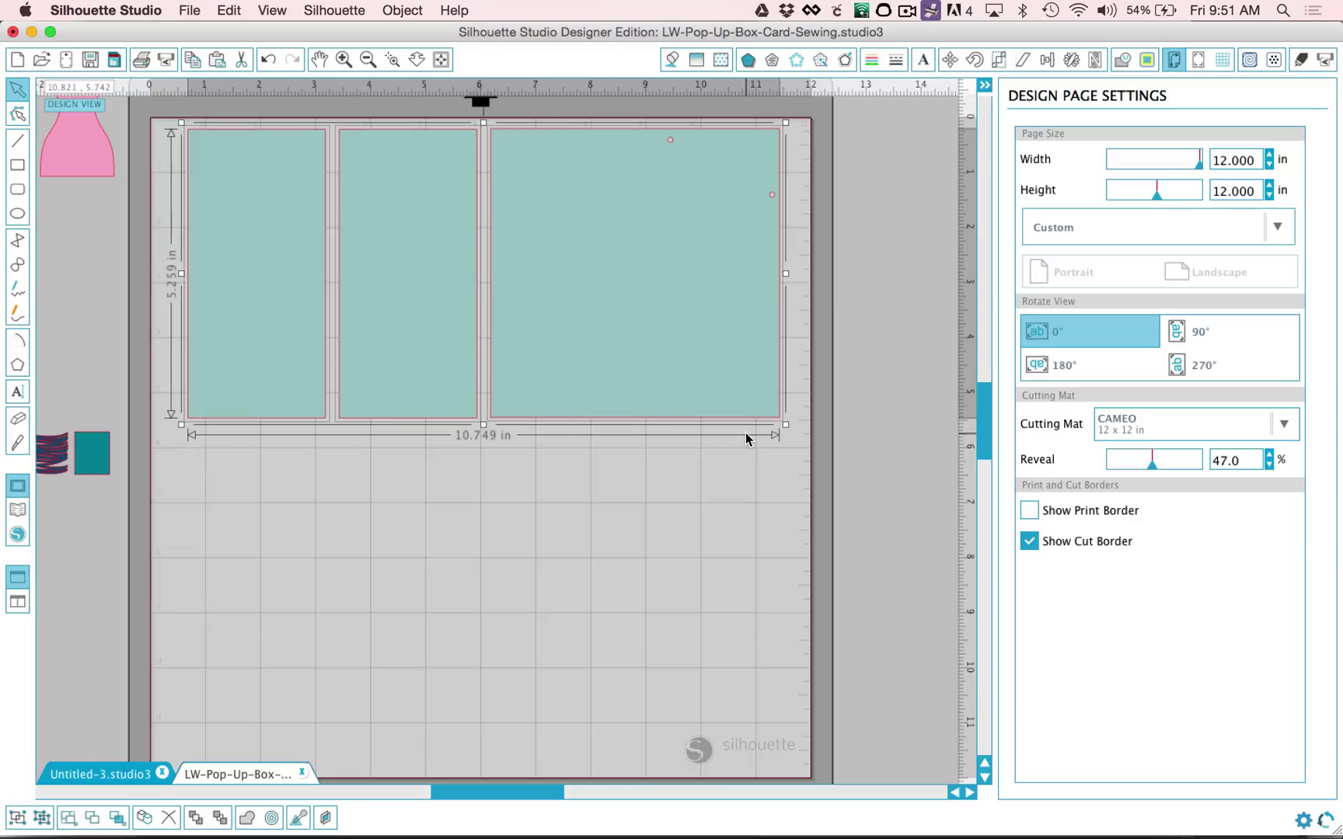
Set the teal panels to a normal Cut in Cut Settings.
{"action": "left_click", "coordinate": [1300, 62]}
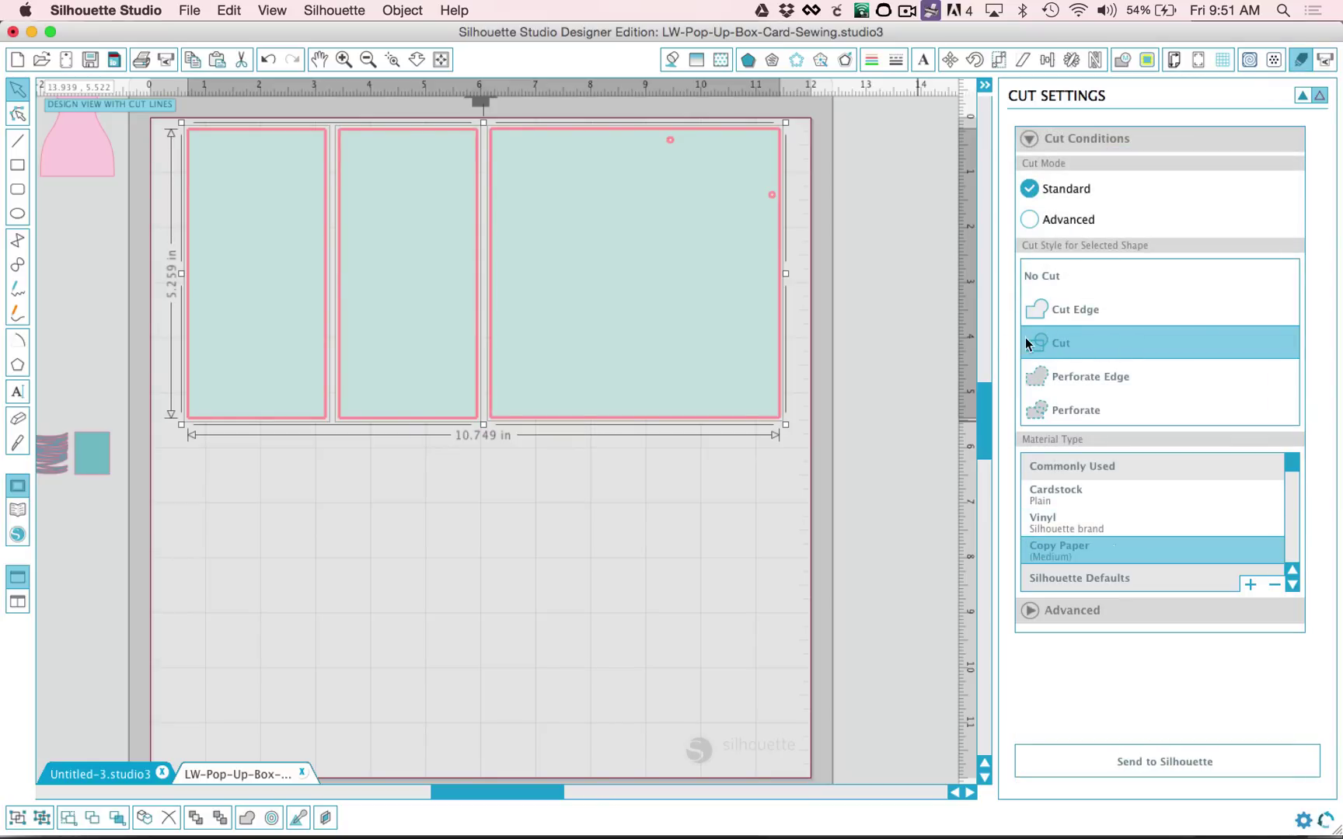
{"action": "left_click", "coordinate": [1048, 276]}
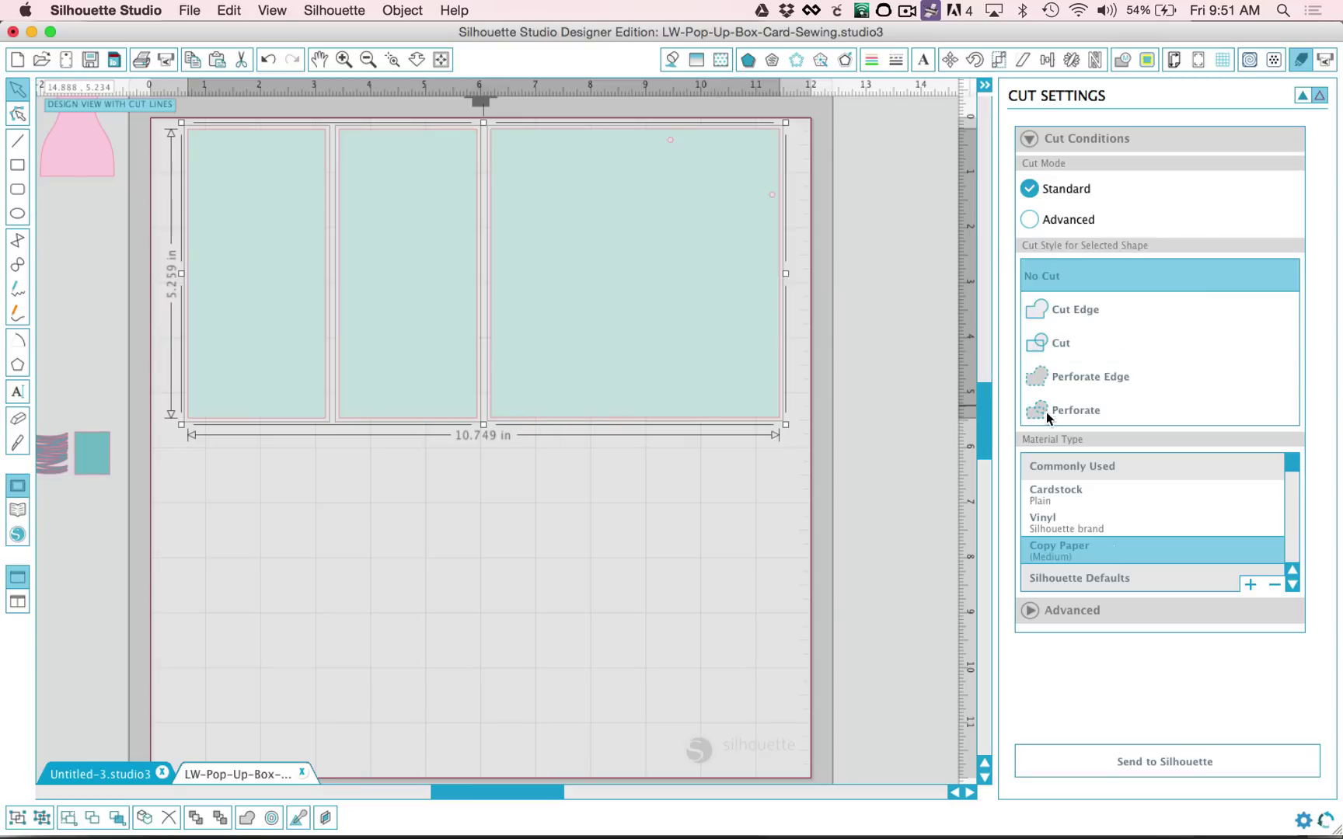
{"action": "left_click", "coordinate": [1067, 347]}
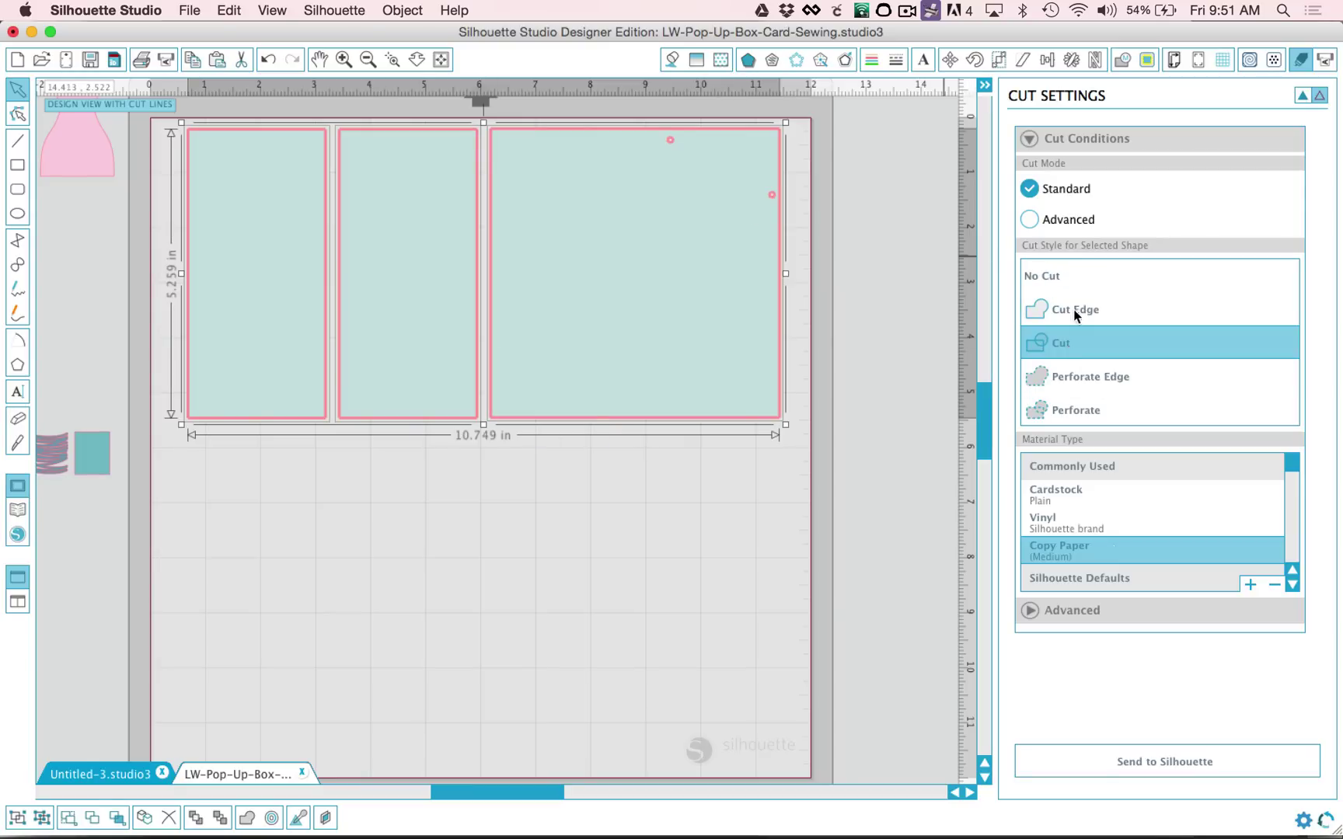
{"action": "left_click", "coordinate": [1074, 311]}
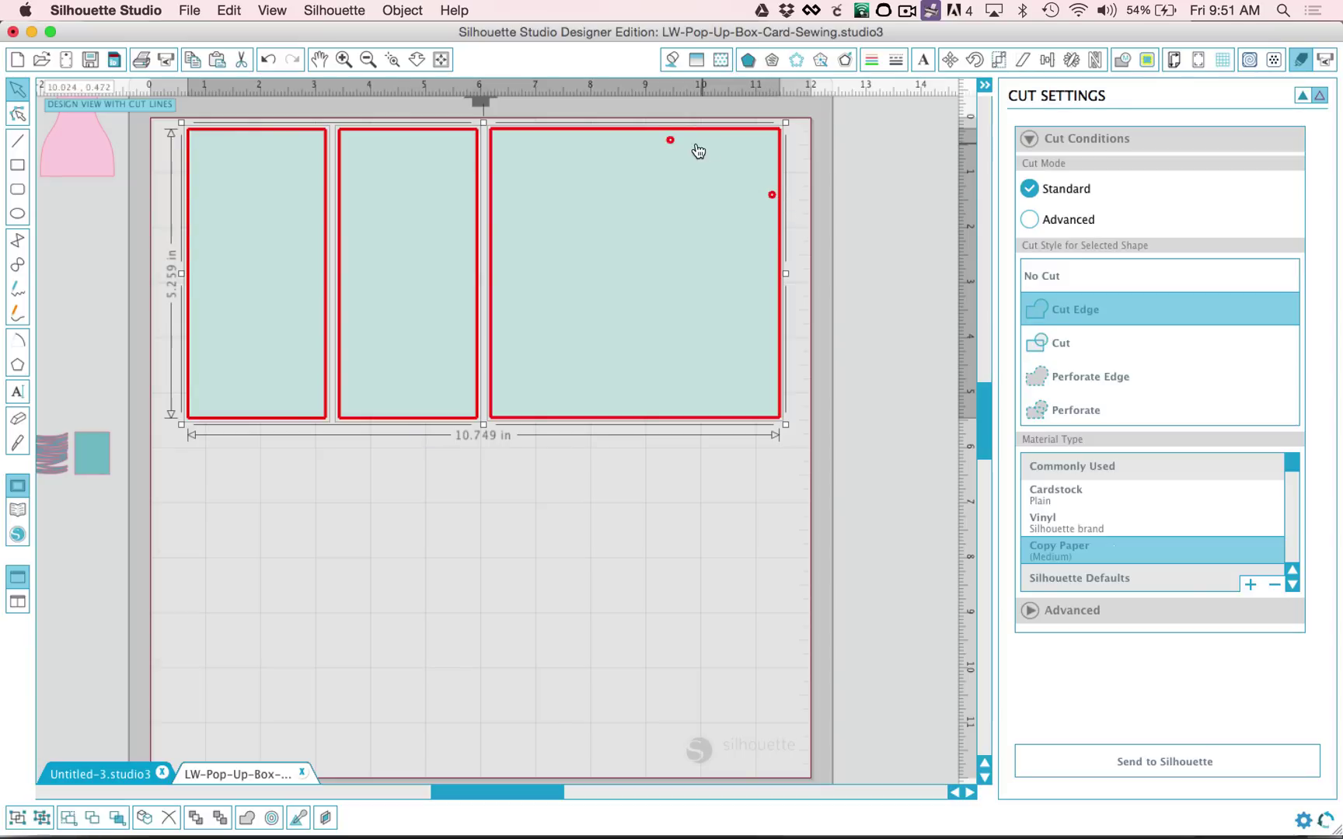
{"action": "left_click", "coordinate": [1074, 349]}
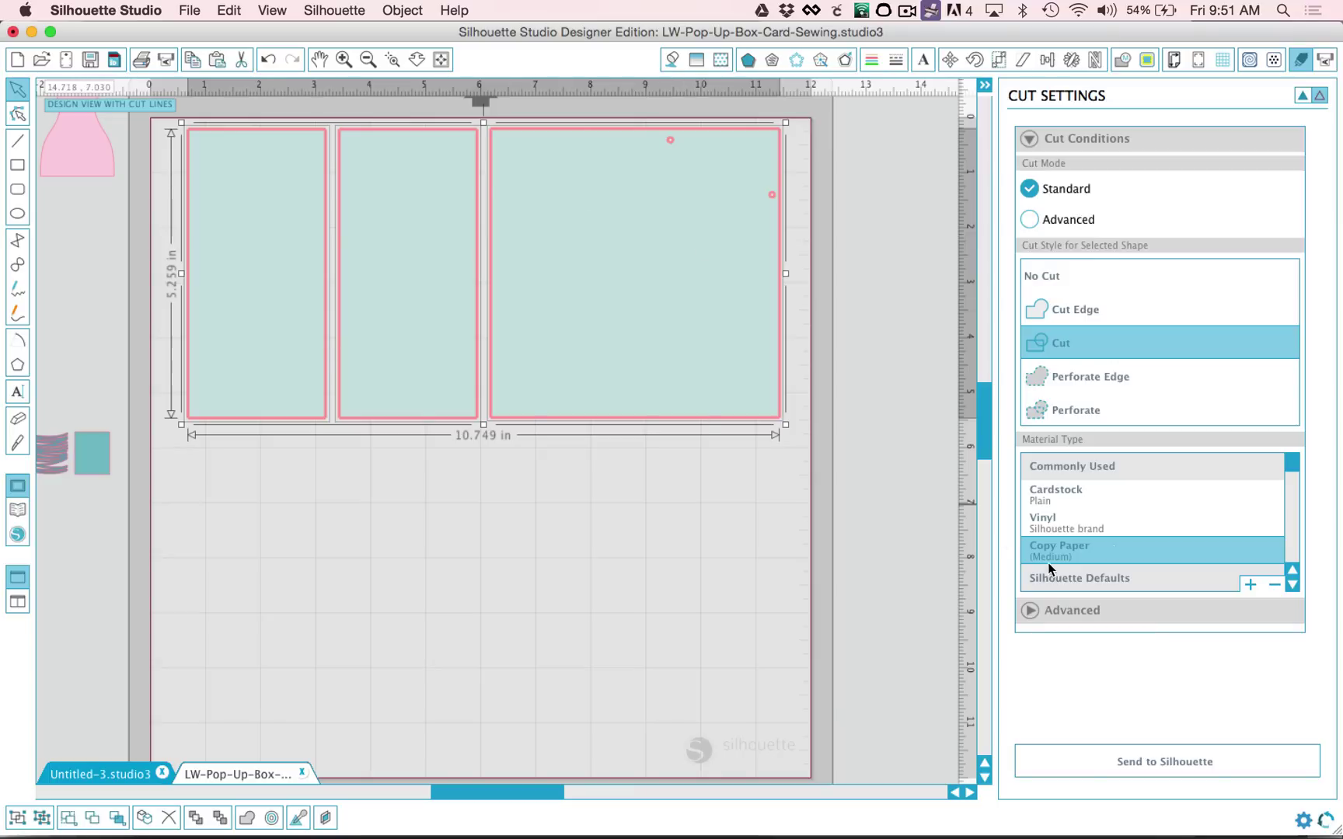
Choose Cardstock as the material and raise the cutting thickness to 21.
{"action": "left_click", "coordinate": [1062, 496]}
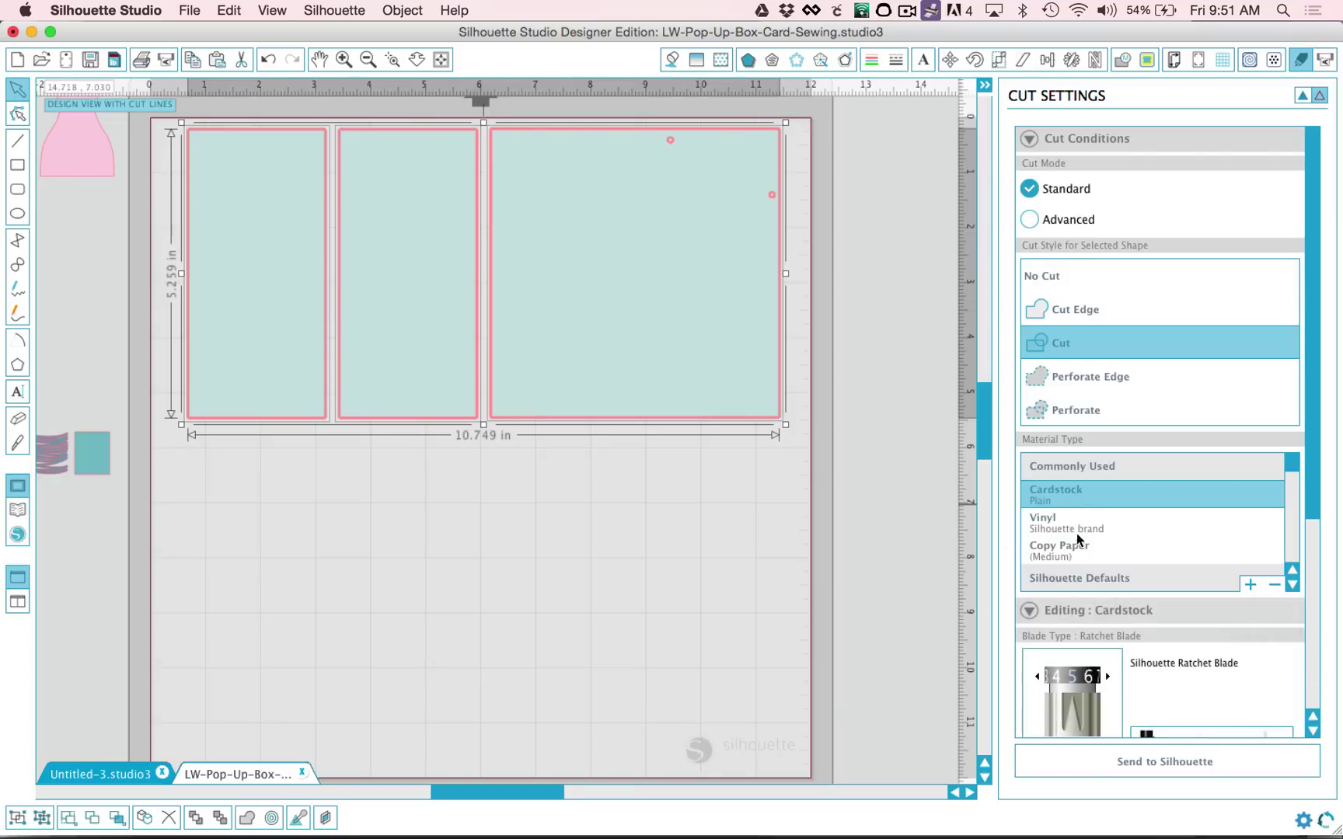
{"action": "scroll", "coordinate": [1184, 639], "scroll_direction": "down", "scroll_amount": 5}
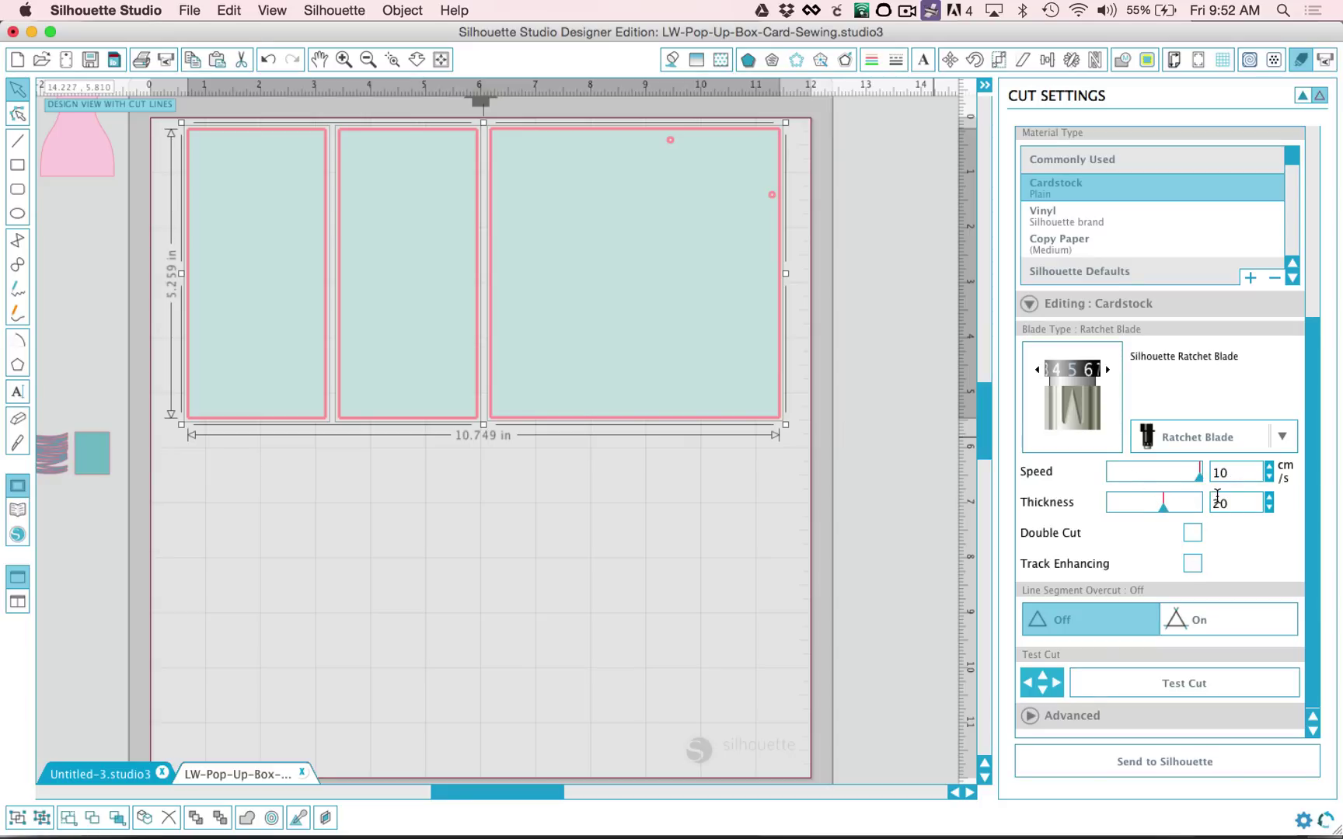
{"action": "left_click", "coordinate": [1164, 507]}
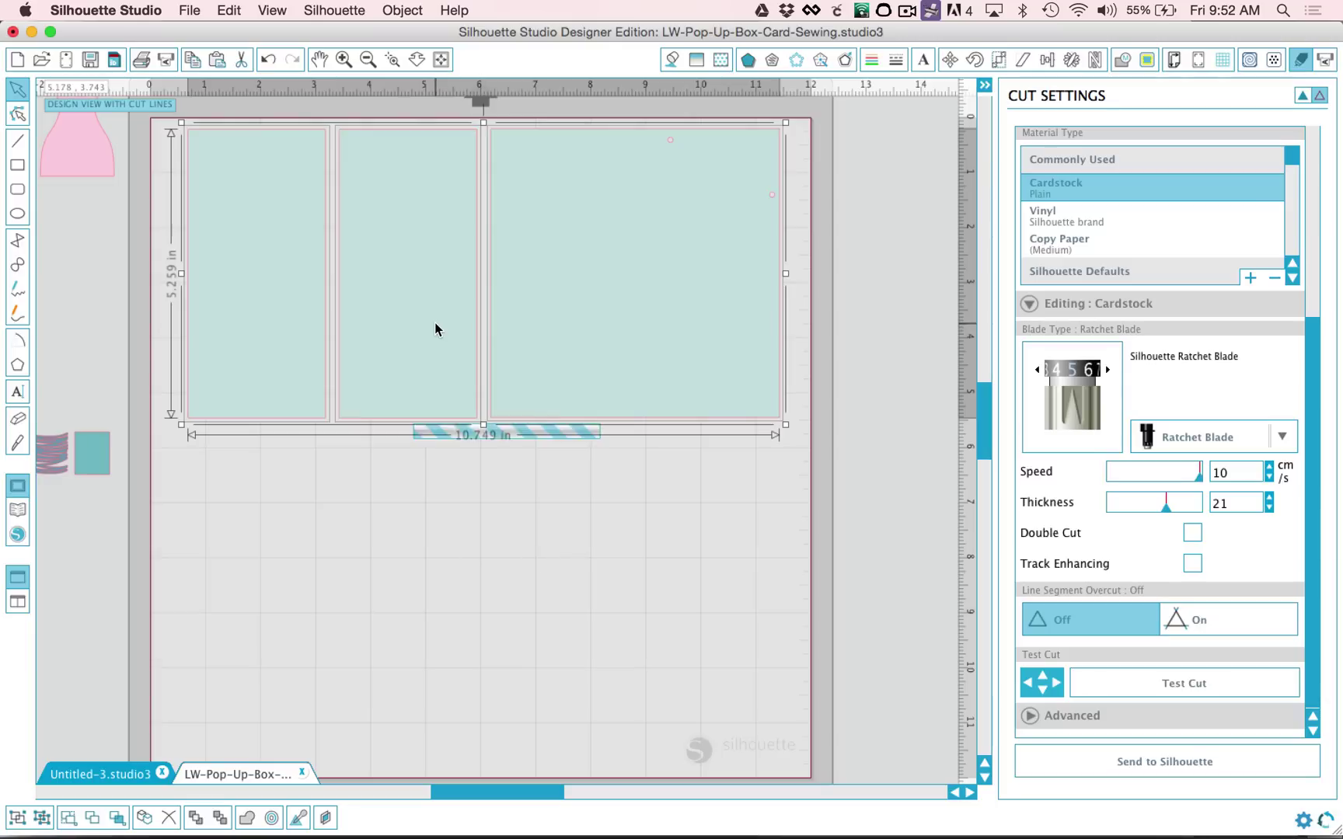
Delete the three rectangles from the mat and bring the off-mat pieces into view.
{"action": "key", "text": "Delete"}
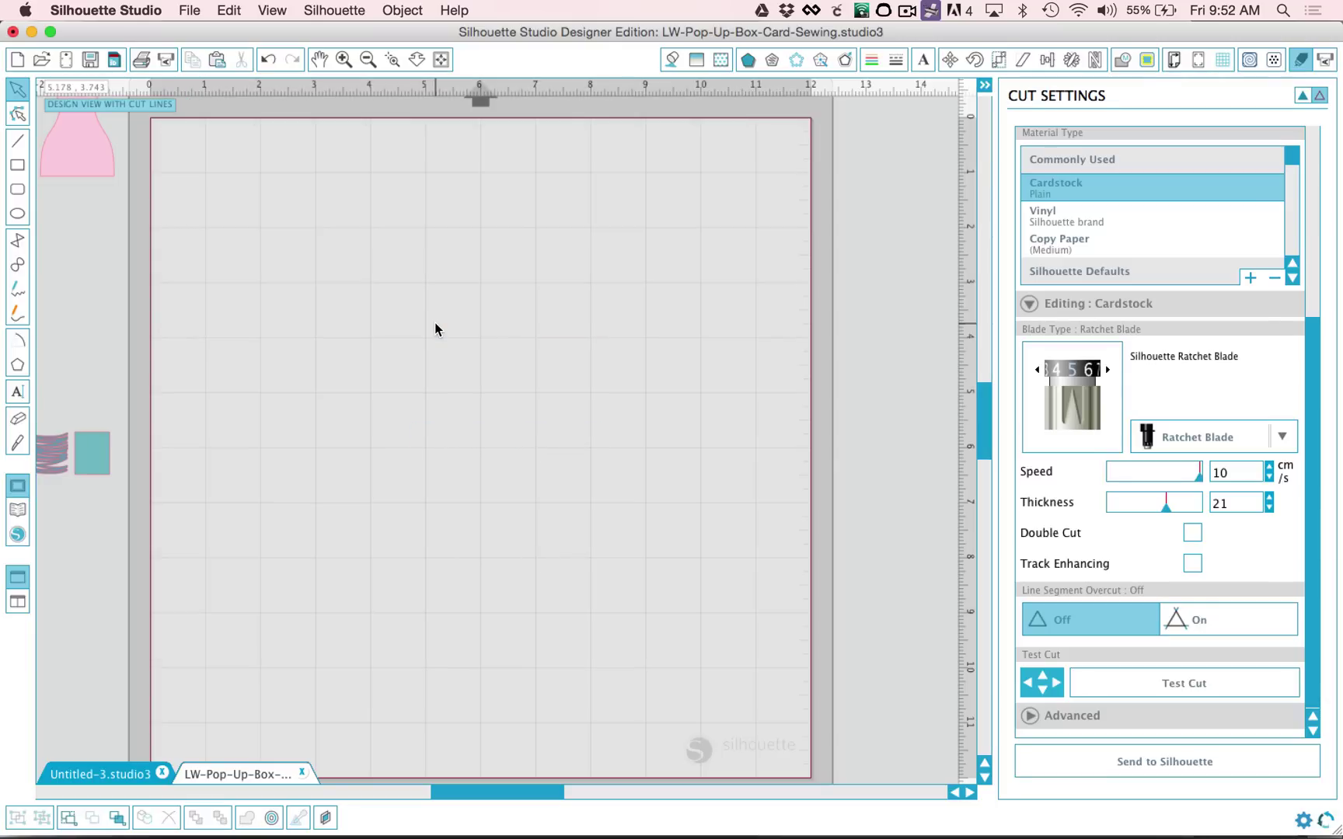
{"action": "scroll", "coordinate": [434, 323], "scroll_direction": "down", "scroll_amount": 8}
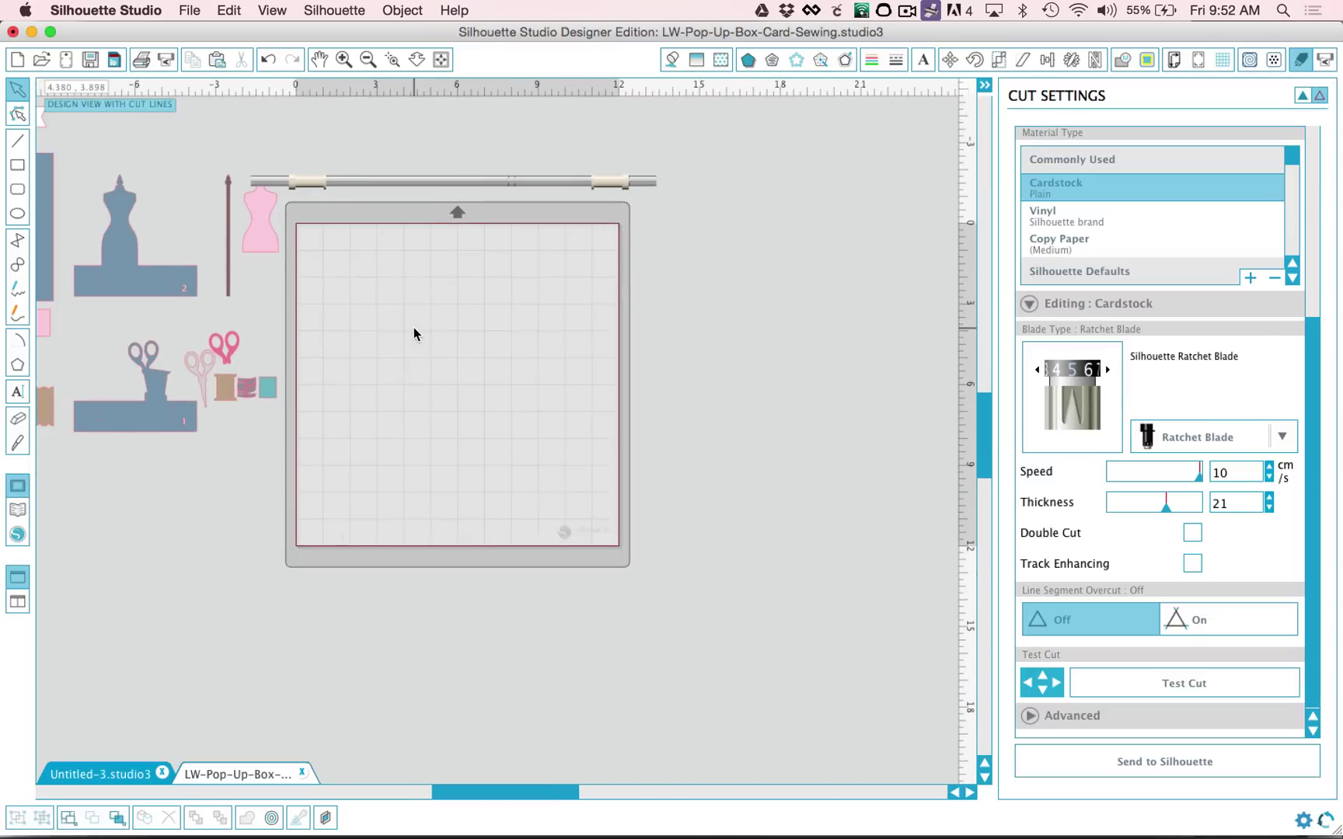
{"action": "left_click_drag", "start_coordinate": [360, 334], "coordinate": [518, 392]}
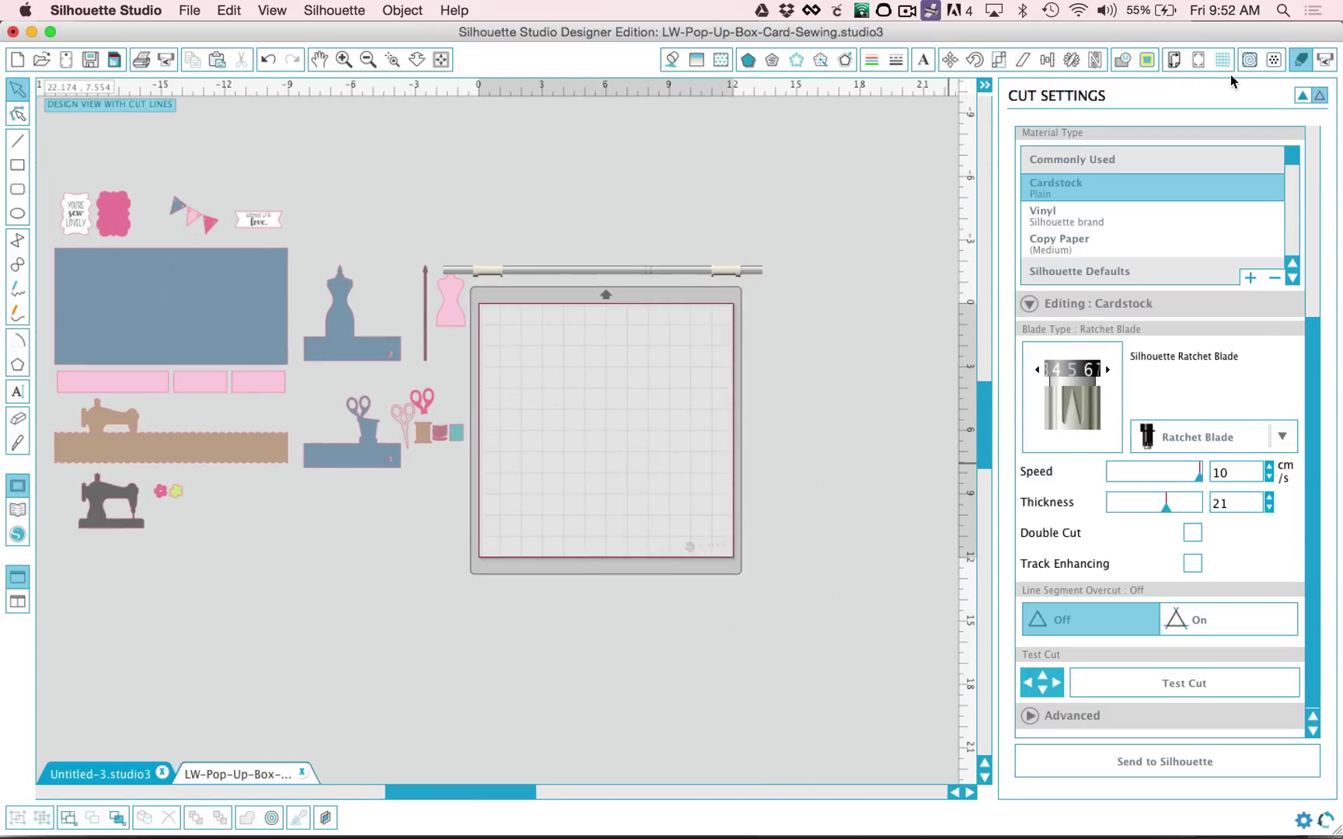
Place the black sewing machine at the mat's bottom-left and the grouped needle and dress form on the mat.
{"action": "left_click", "coordinate": [1173, 59]}
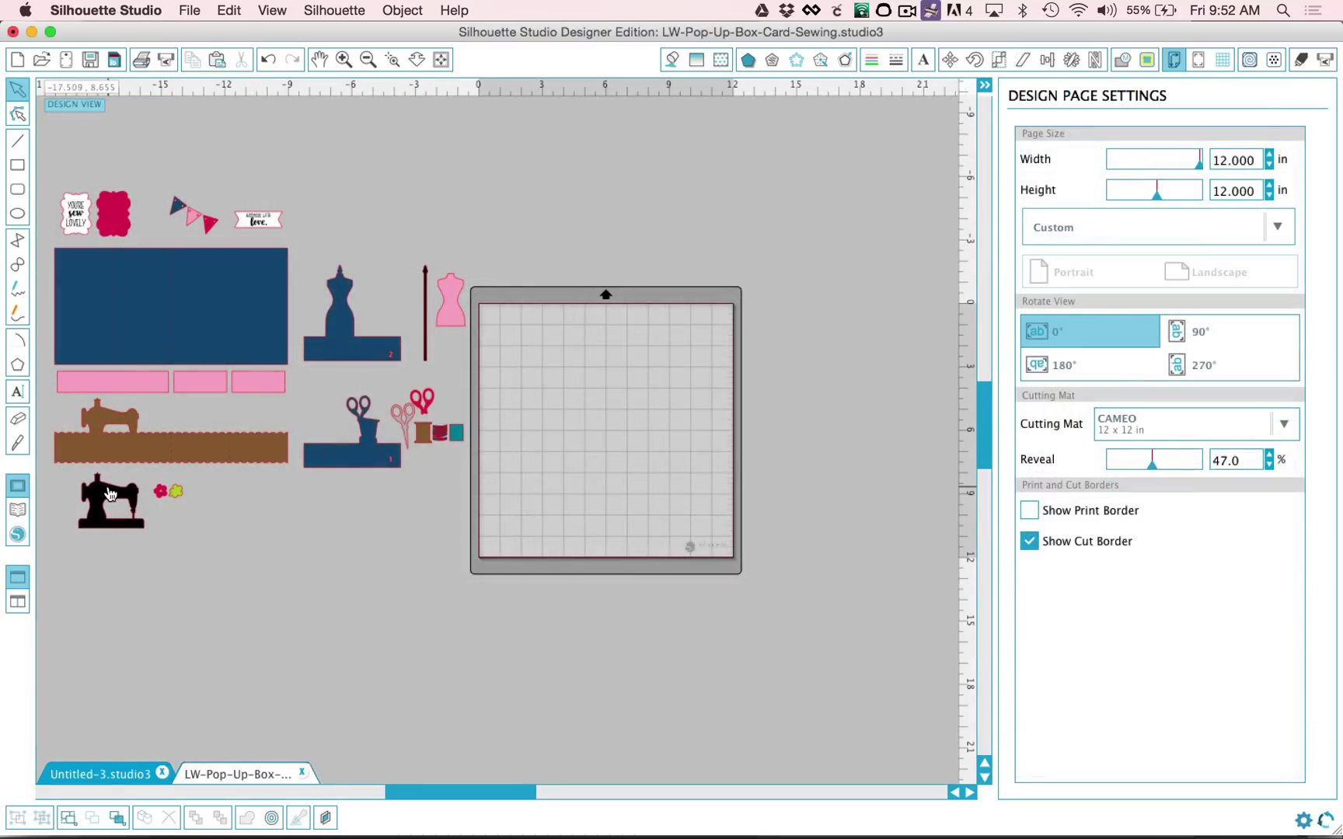
{"action": "left_click_drag", "start_coordinate": [110, 494], "coordinate": [513, 518]}
{"action": "left_click_drag", "start_coordinate": [425, 338], "coordinate": [507, 464]}
Ungroup the needle from the dress form and set the dress form in the mat's top-right corner.
{"action": "right_click", "coordinate": [527, 434]}
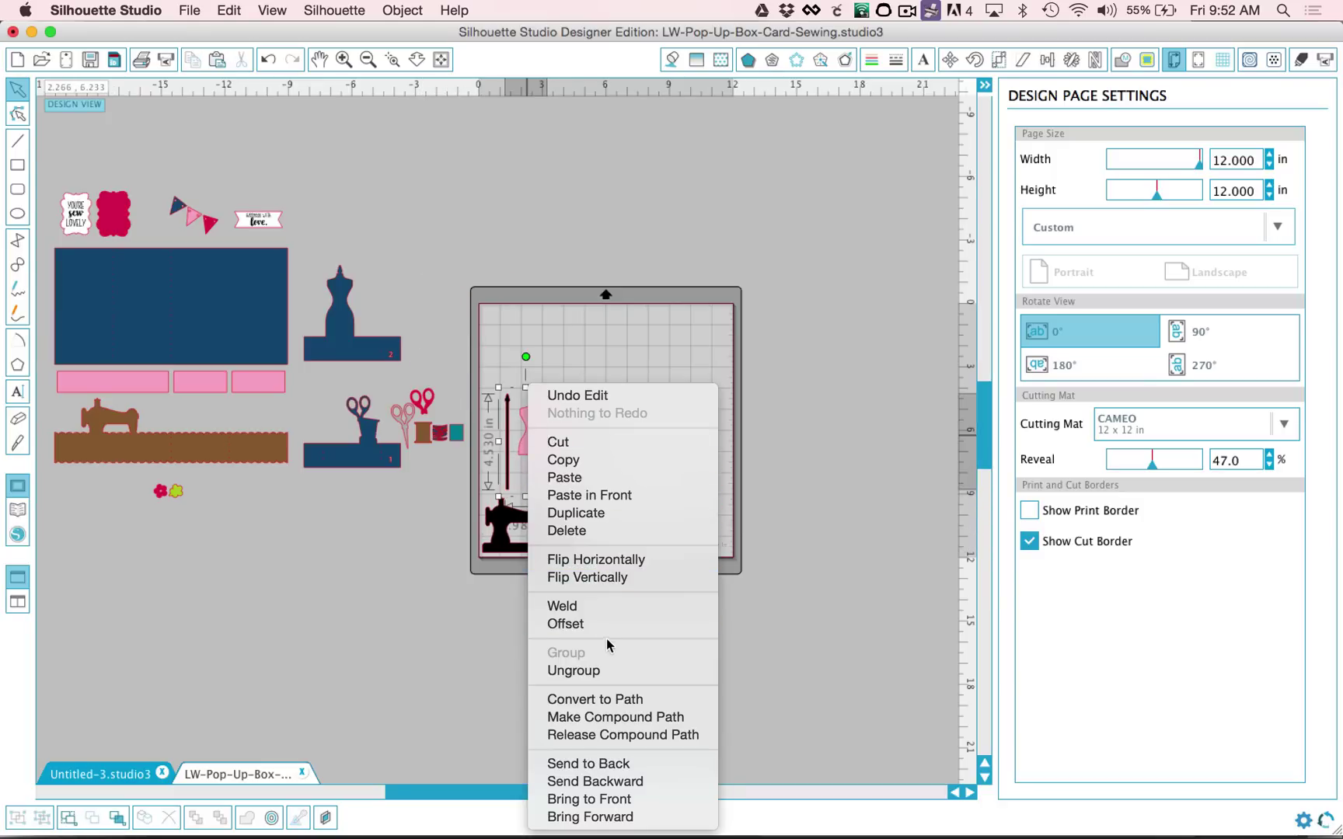
{"action": "left_click", "coordinate": [573, 670]}
{"action": "left_click_drag", "start_coordinate": [532, 439], "coordinate": [710, 352]}
{"action": "left_click_drag", "start_coordinate": [499, 506], "coordinate": [507, 536]}
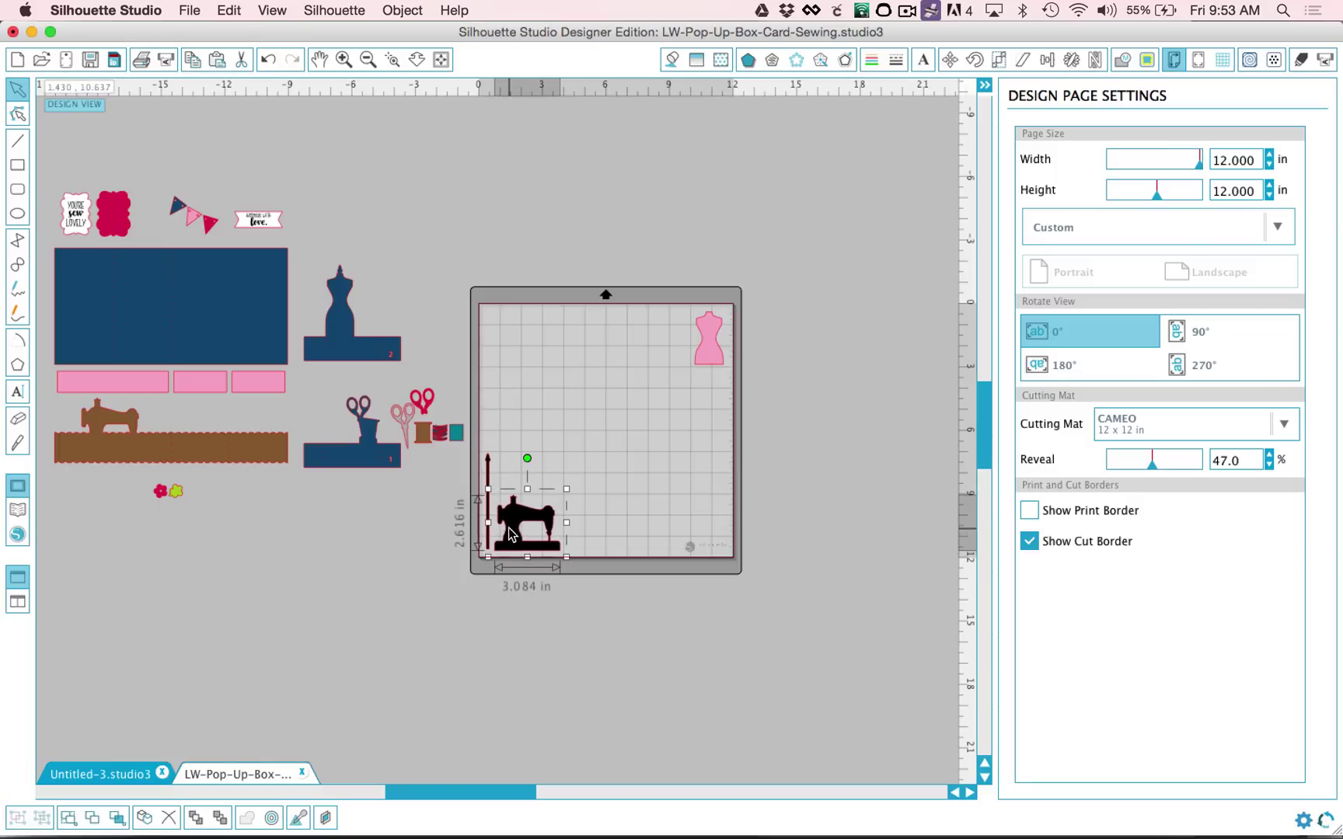
Gather the crimson scalloped label, pennant, red scissors and red flower in the lower-right corner.
{"action": "left_click", "coordinate": [489, 486]}
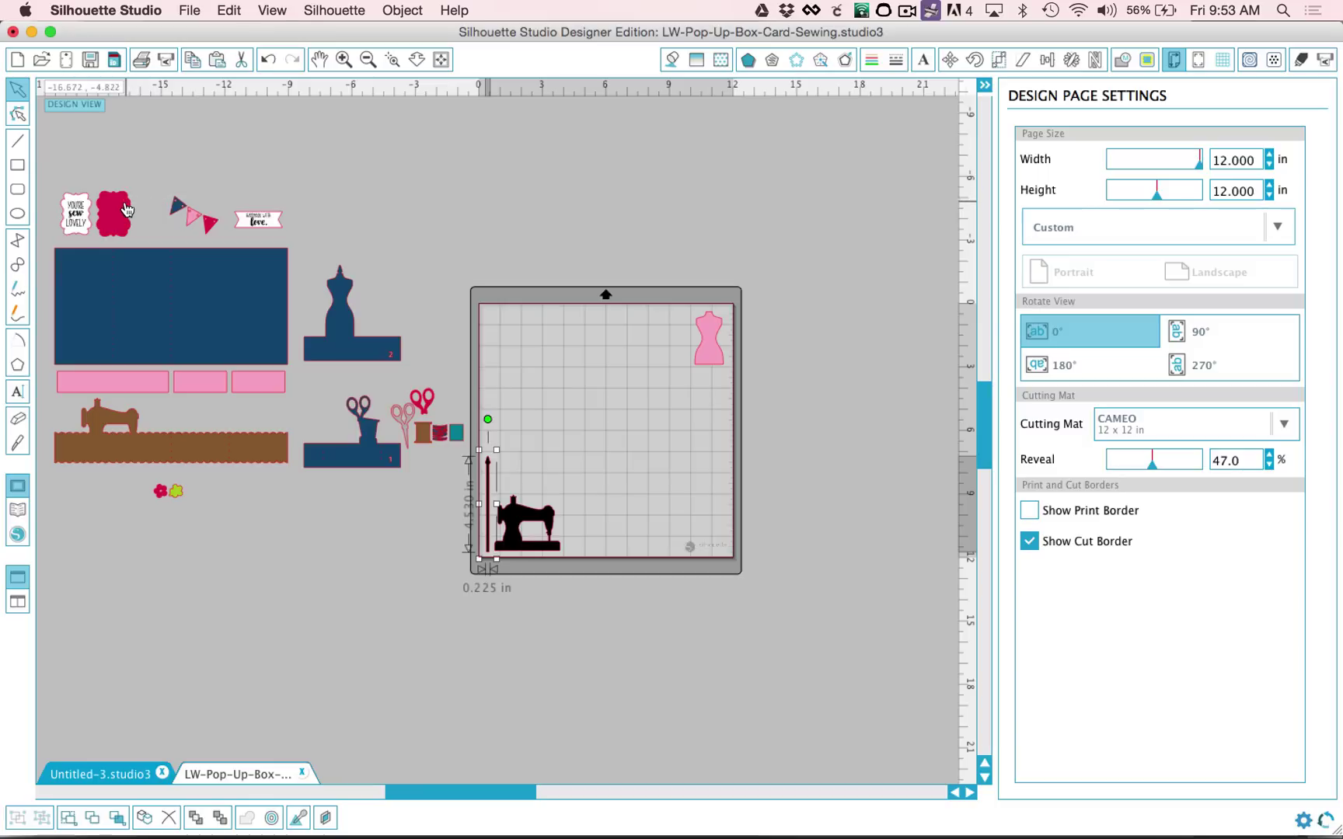
{"action": "left_click_drag", "start_coordinate": [126, 208], "coordinate": [716, 518]}
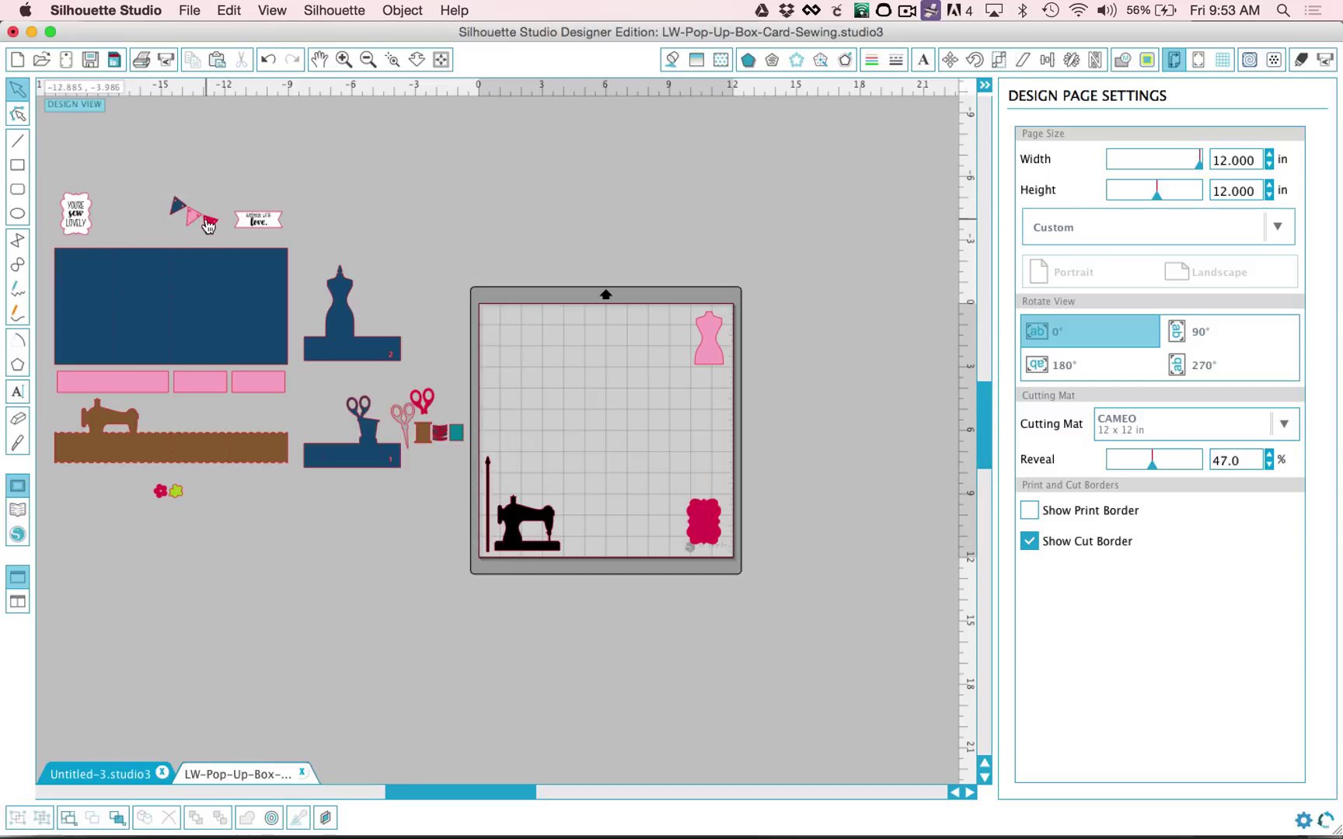
{"action": "left_click_drag", "start_coordinate": [208, 226], "coordinate": [669, 533]}
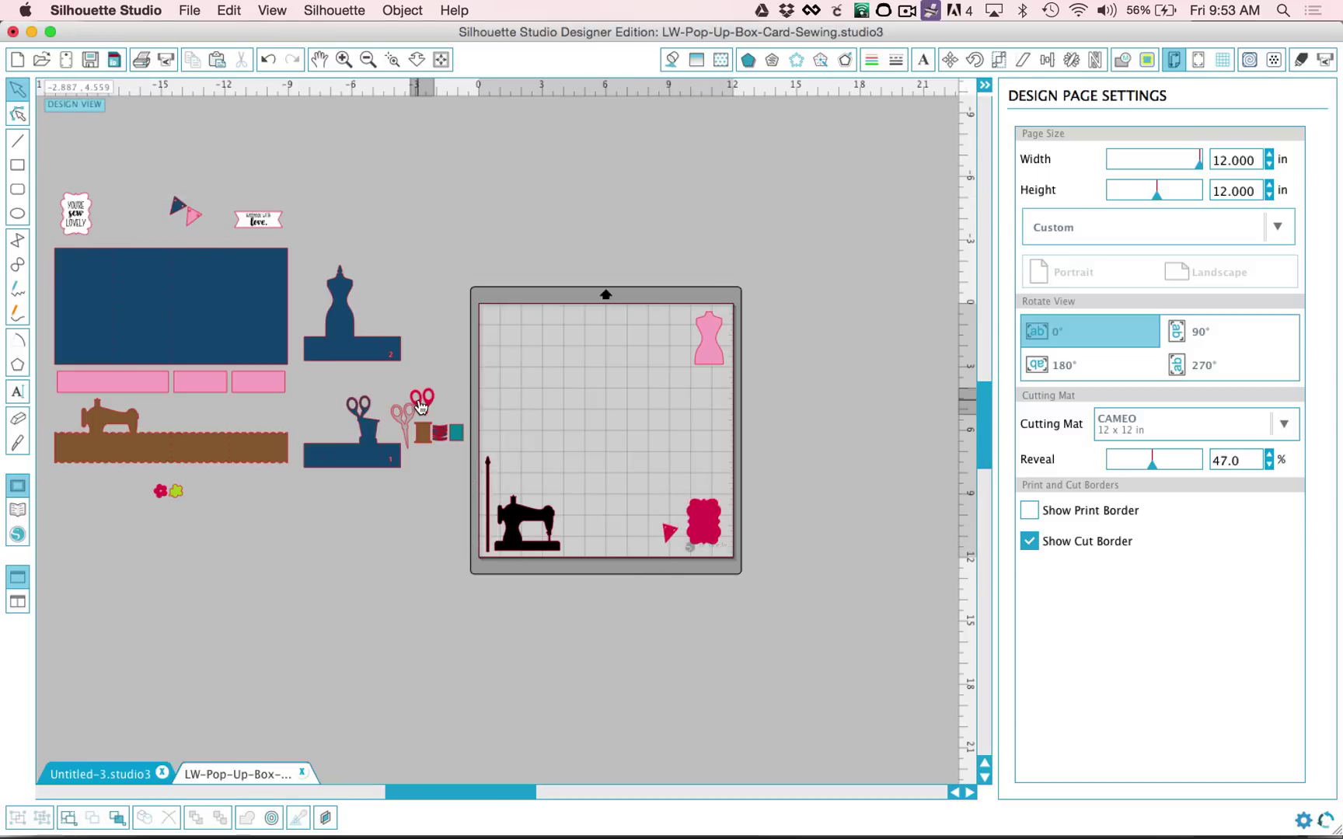
{"action": "left_click_drag", "start_coordinate": [424, 407], "coordinate": [685, 525]}
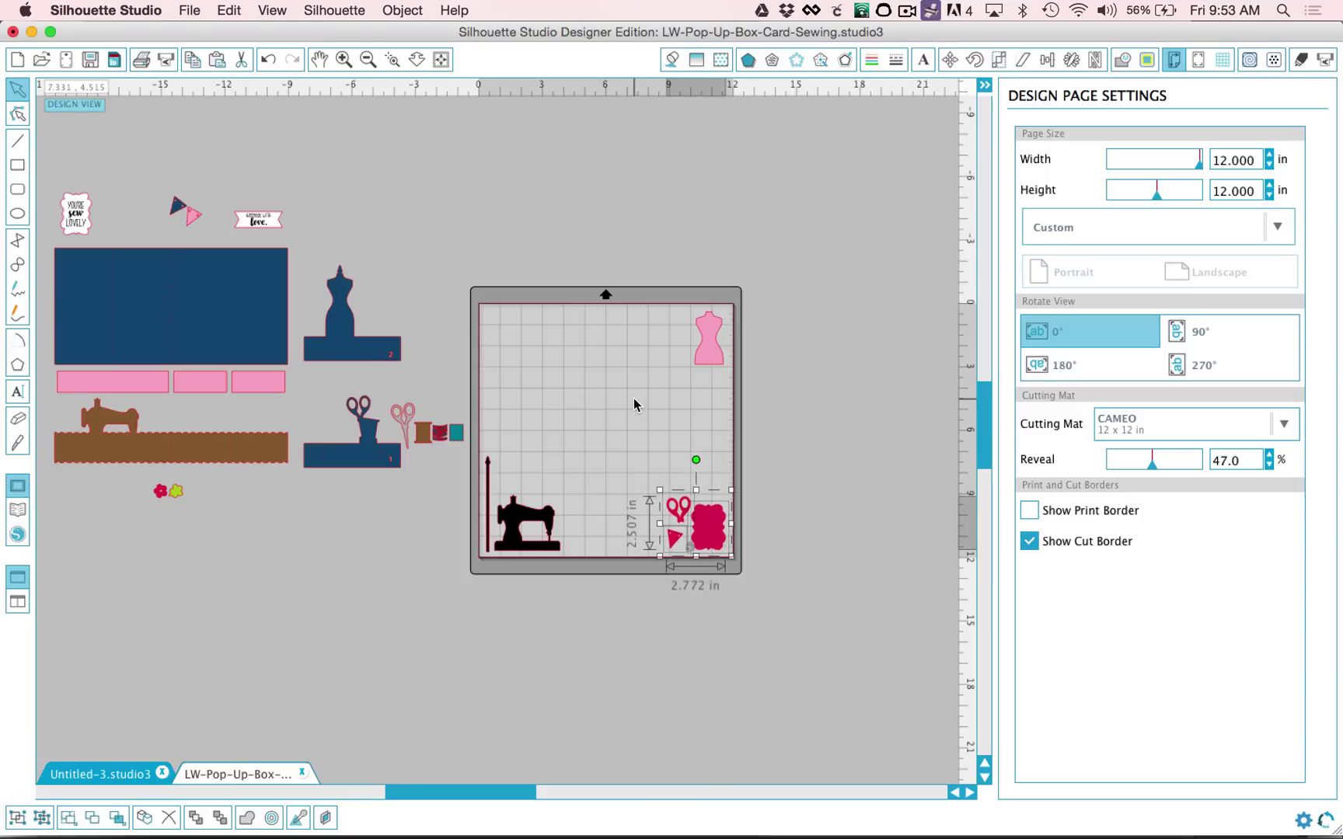
{"action": "left_click", "coordinate": [633, 405]}
{"action": "left_click_drag", "start_coordinate": [161, 493], "coordinate": [657, 520]}
{"action": "left_click", "coordinate": [249, 464]}
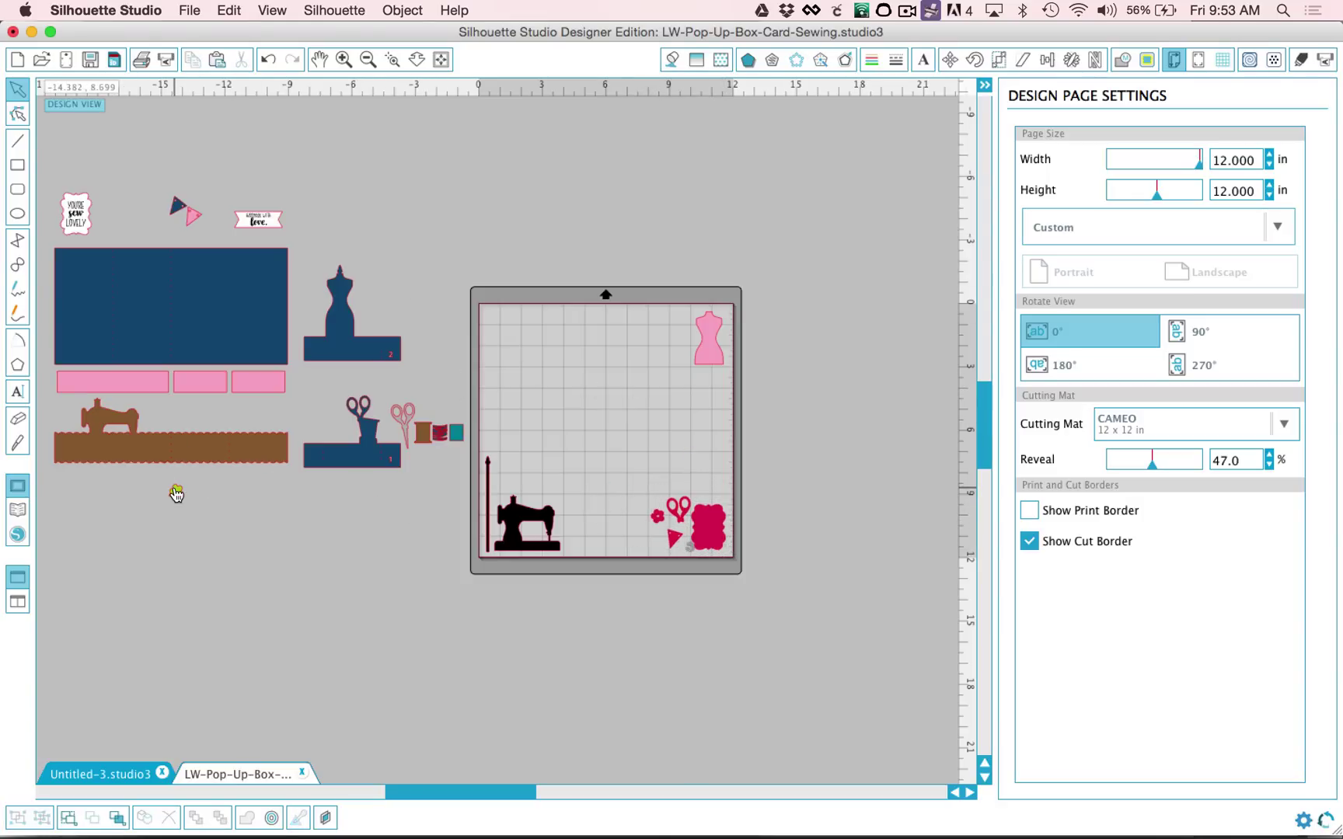
Line up the three pink rectangles along the mat's top, keeping the navy panel off.
{"action": "left_click_drag", "start_coordinate": [256, 388], "coordinate": [655, 330]}
{"action": "left_click_drag", "start_coordinate": [205, 382], "coordinate": [601, 322]}
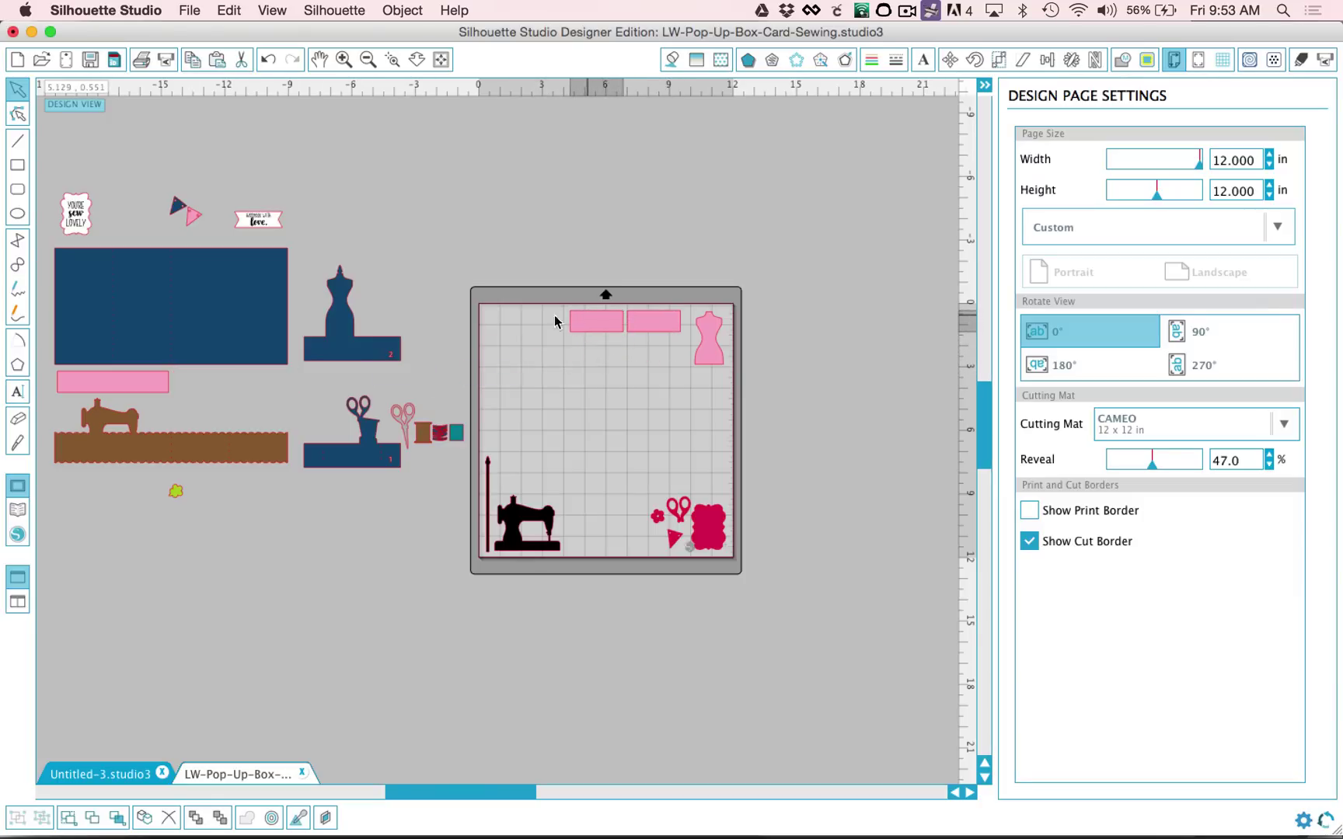
{"action": "left_click_drag", "start_coordinate": [139, 362], "coordinate": [312, 300]}
{"action": "left_click_drag", "start_coordinate": [147, 387], "coordinate": [663, 355]}
{"action": "left_click_drag", "start_coordinate": [294, 264], "coordinate": [149, 349]}
Put the pink pennant beside the dress form and the brown spool in the top-left corner.
{"action": "left_click_drag", "start_coordinate": [194, 218], "coordinate": [691, 343]}
{"action": "scroll", "coordinate": [691, 343], "scroll_direction": "up", "scroll_amount": 5}
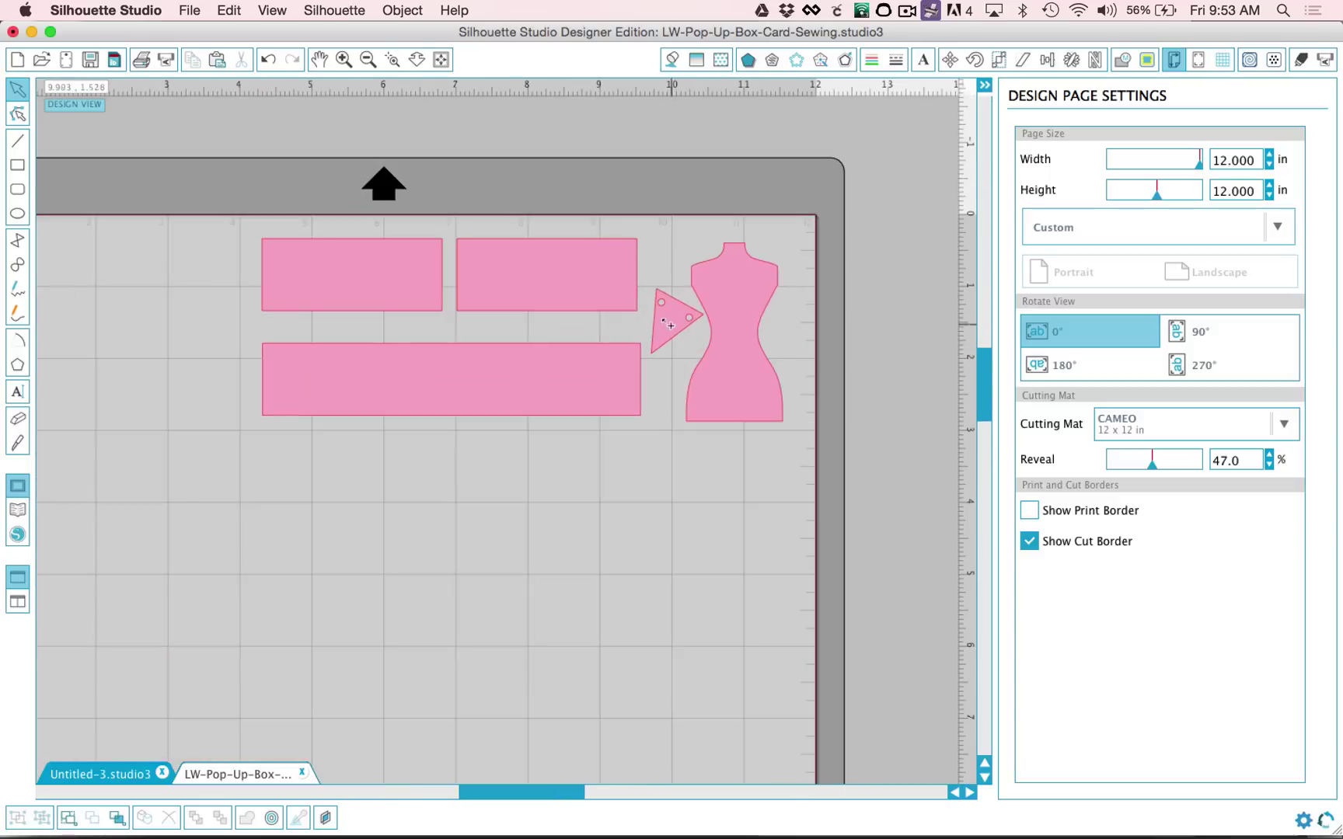
{"action": "left_click", "coordinate": [669, 326]}
{"action": "scroll", "coordinate": [678, 359], "scroll_direction": "down", "scroll_amount": 3}
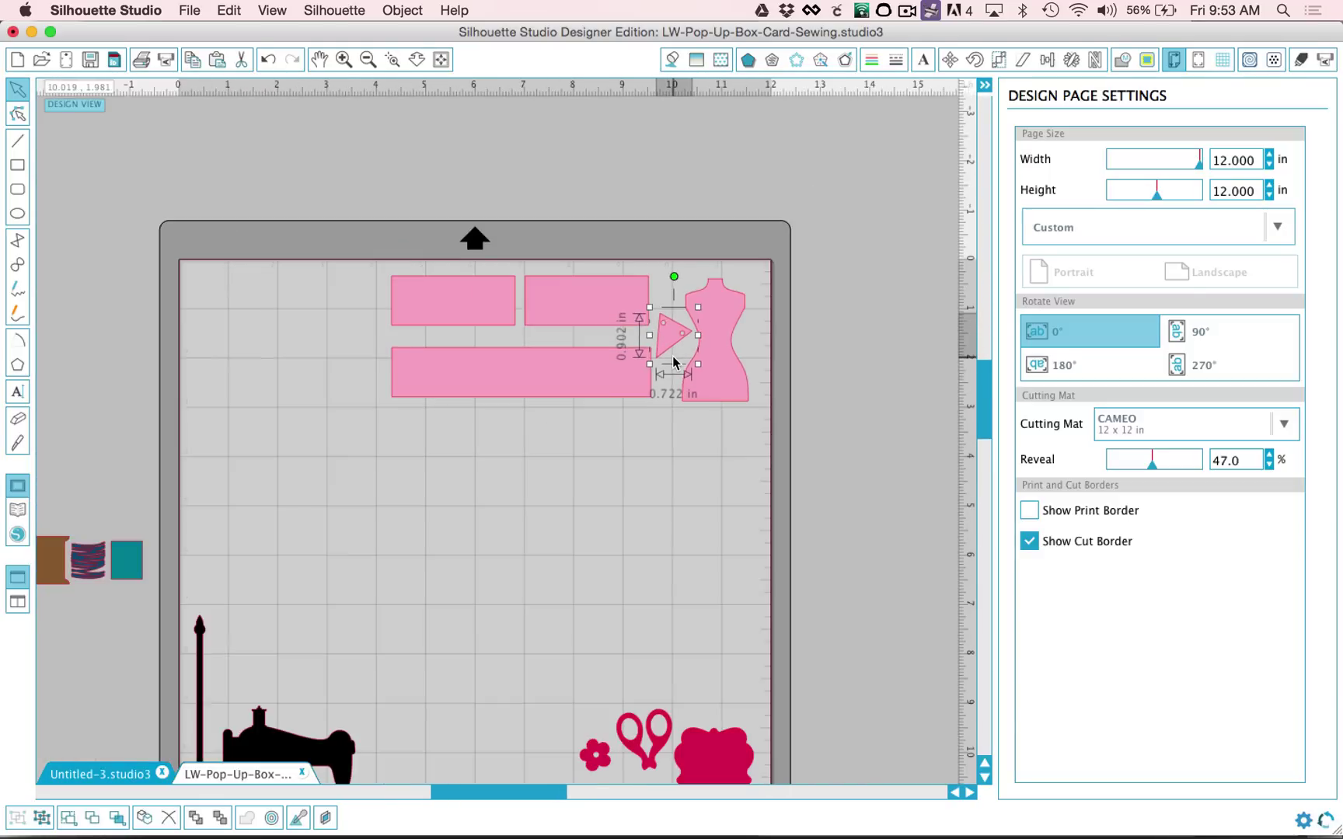
{"action": "scroll", "coordinate": [674, 362], "scroll_direction": "down", "scroll_amount": 3}
{"action": "left_click_drag", "start_coordinate": [250, 494], "coordinate": [358, 319]}
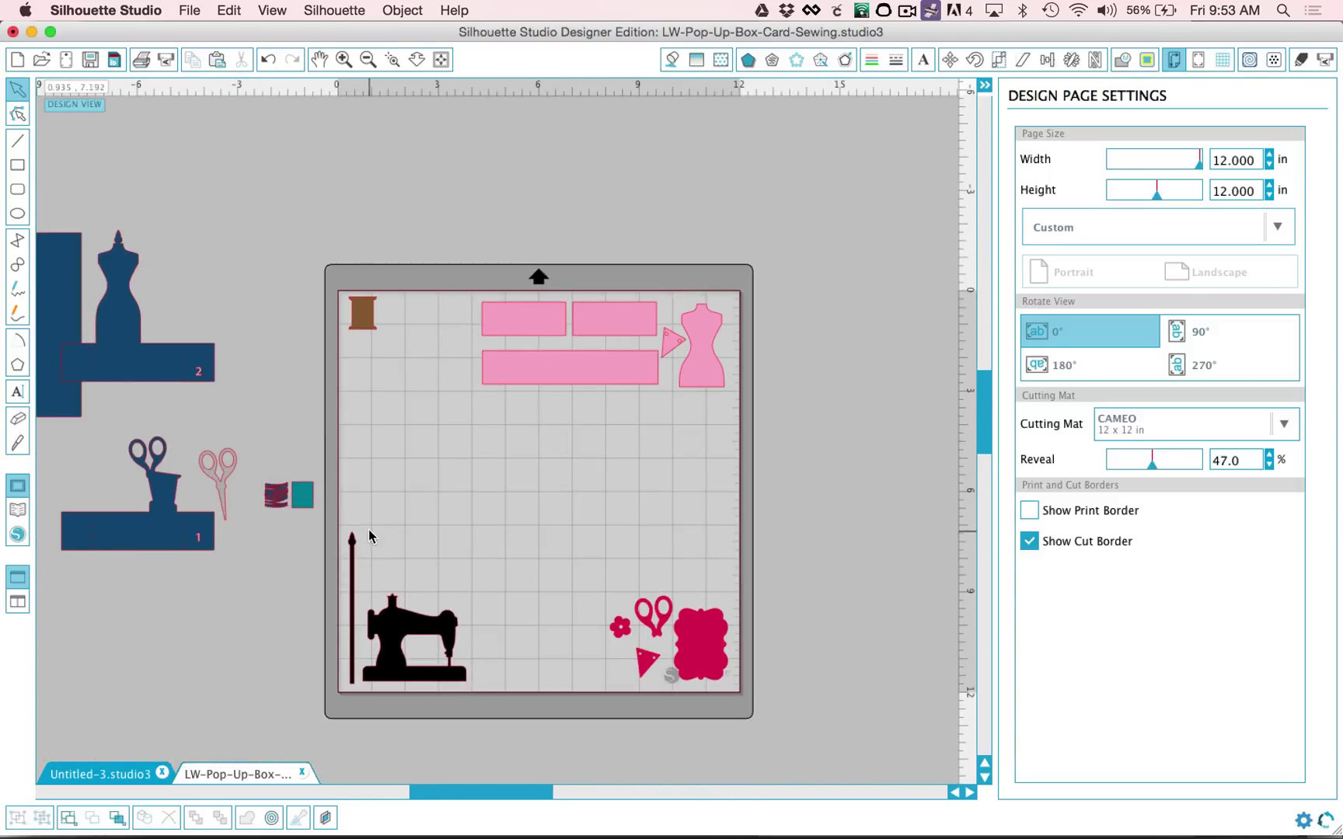
Zoom and pan to inspect the mat's lower pieces, right edge and top-left pieces.
{"action": "scroll", "coordinate": [471, 576], "scroll_direction": "down", "scroll_amount": 2}
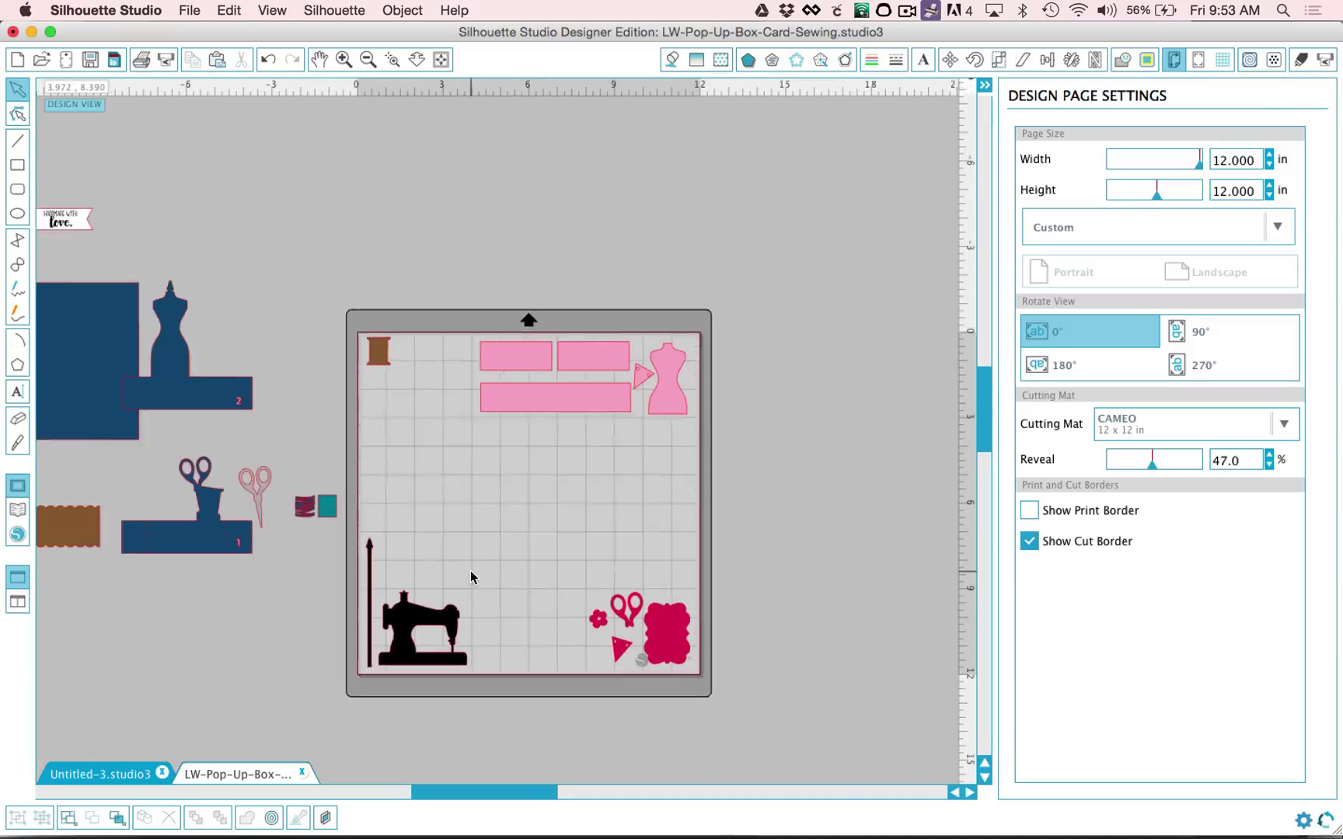
{"action": "scroll", "coordinate": [469, 575], "scroll_direction": "up", "scroll_amount": 5}
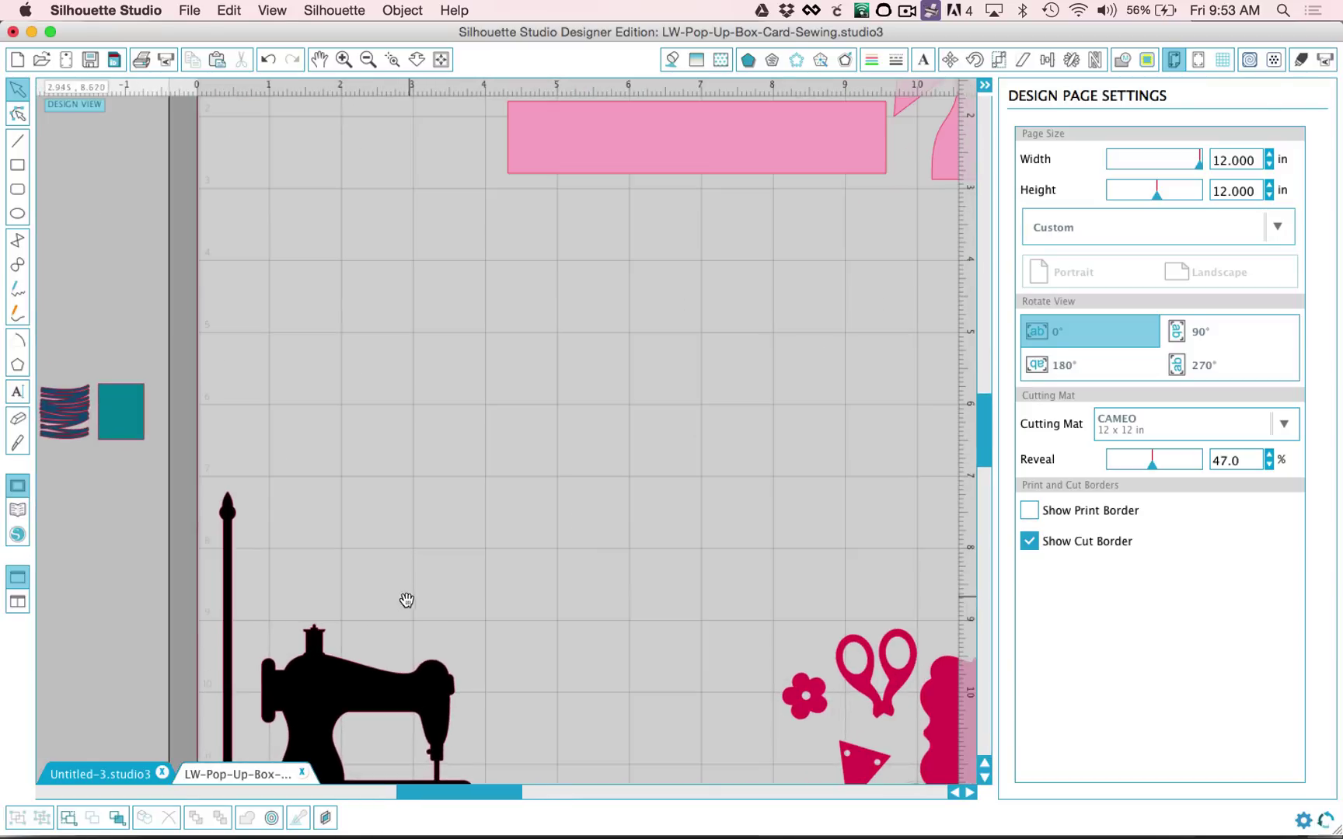
{"action": "left_click_drag", "start_coordinate": [404, 603], "coordinate": [411, 485]}
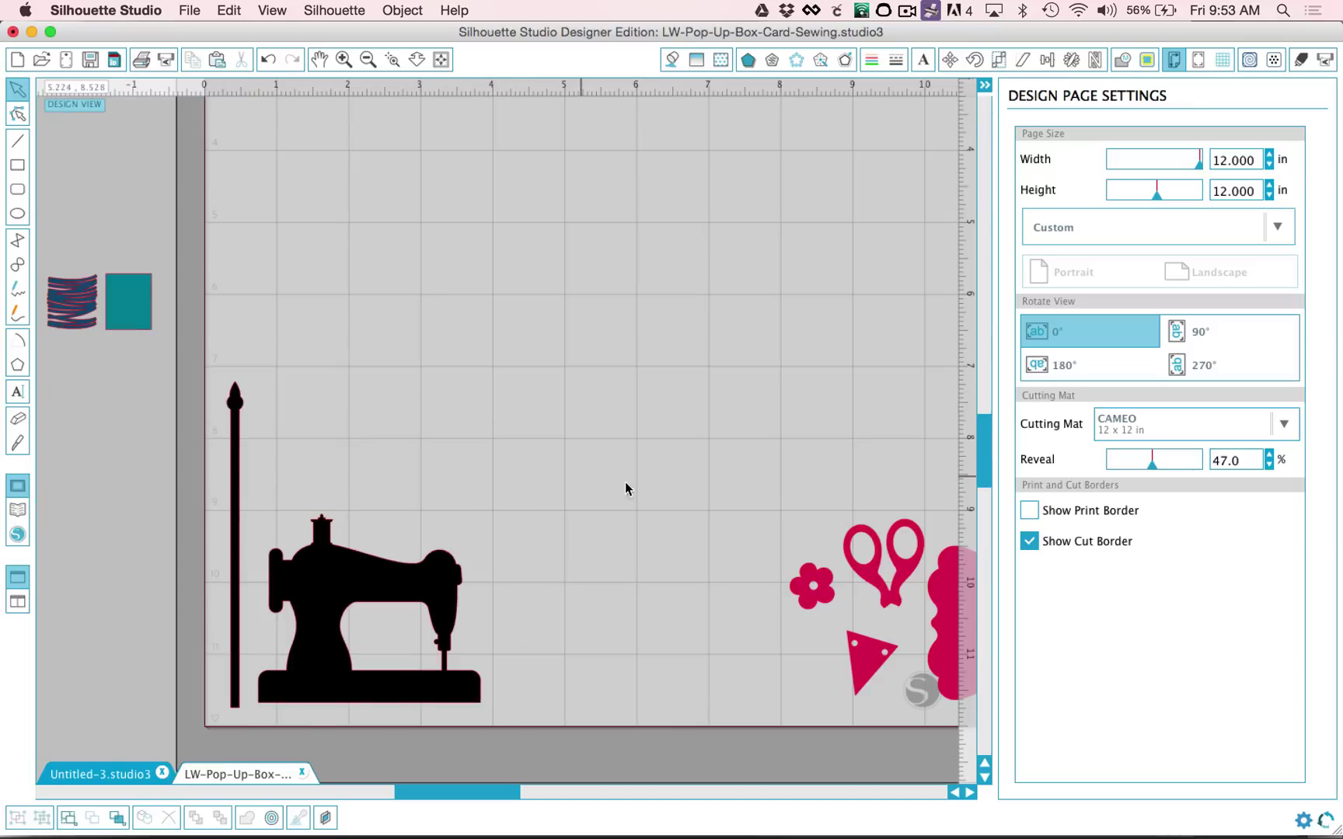
{"action": "key", "text": "space"}
{"action": "left_click_drag", "start_coordinate": [812, 543], "coordinate": [561, 505]}
{"action": "scroll", "coordinate": [794, 533], "scroll_direction": "up", "scroll_amount": 10}
{"action": "left_click_drag", "start_coordinate": [662, 350], "coordinate": [735, 394]}
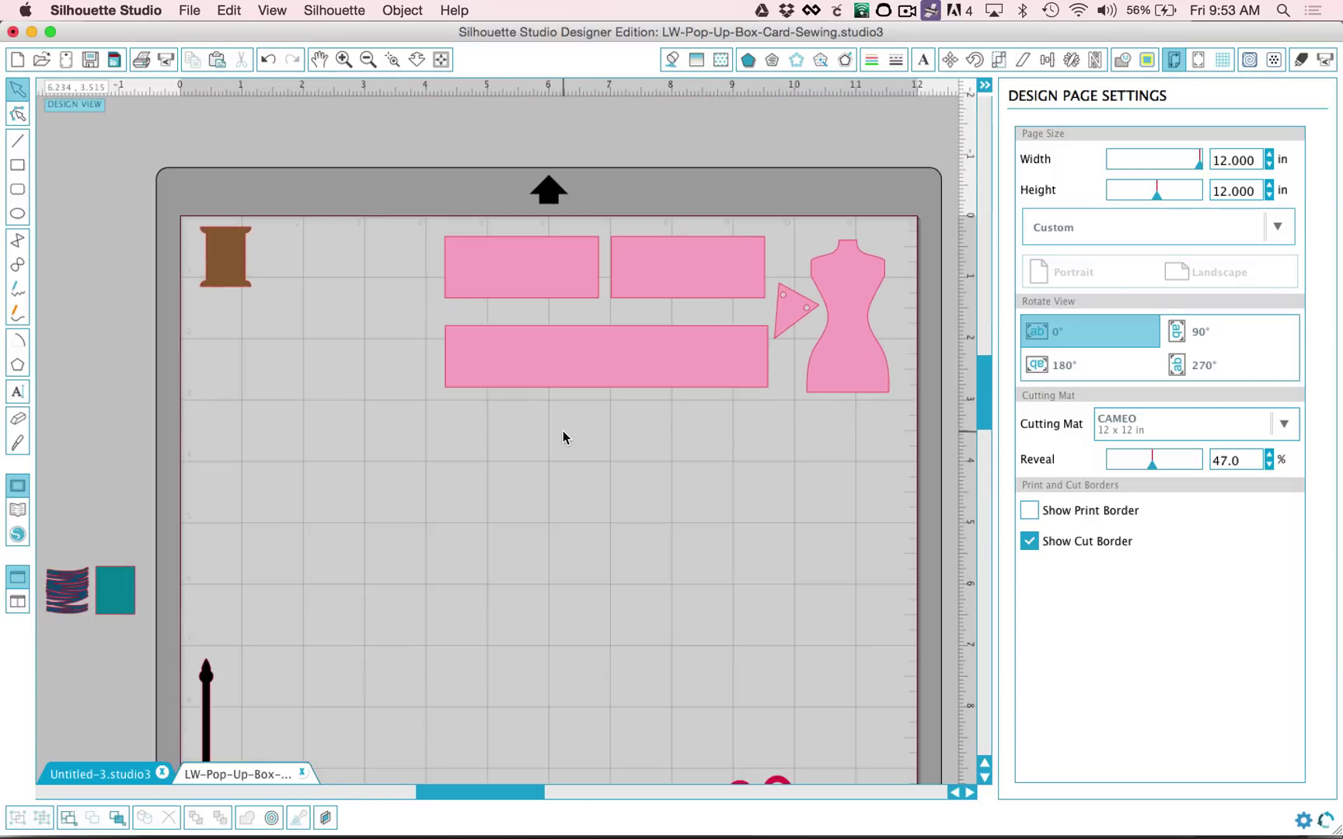
In cut settings, zoom out and select all the pink, crimson and sewing-machine pieces on the mat for cutting.
{"action": "left_click", "coordinate": [1300, 62]}
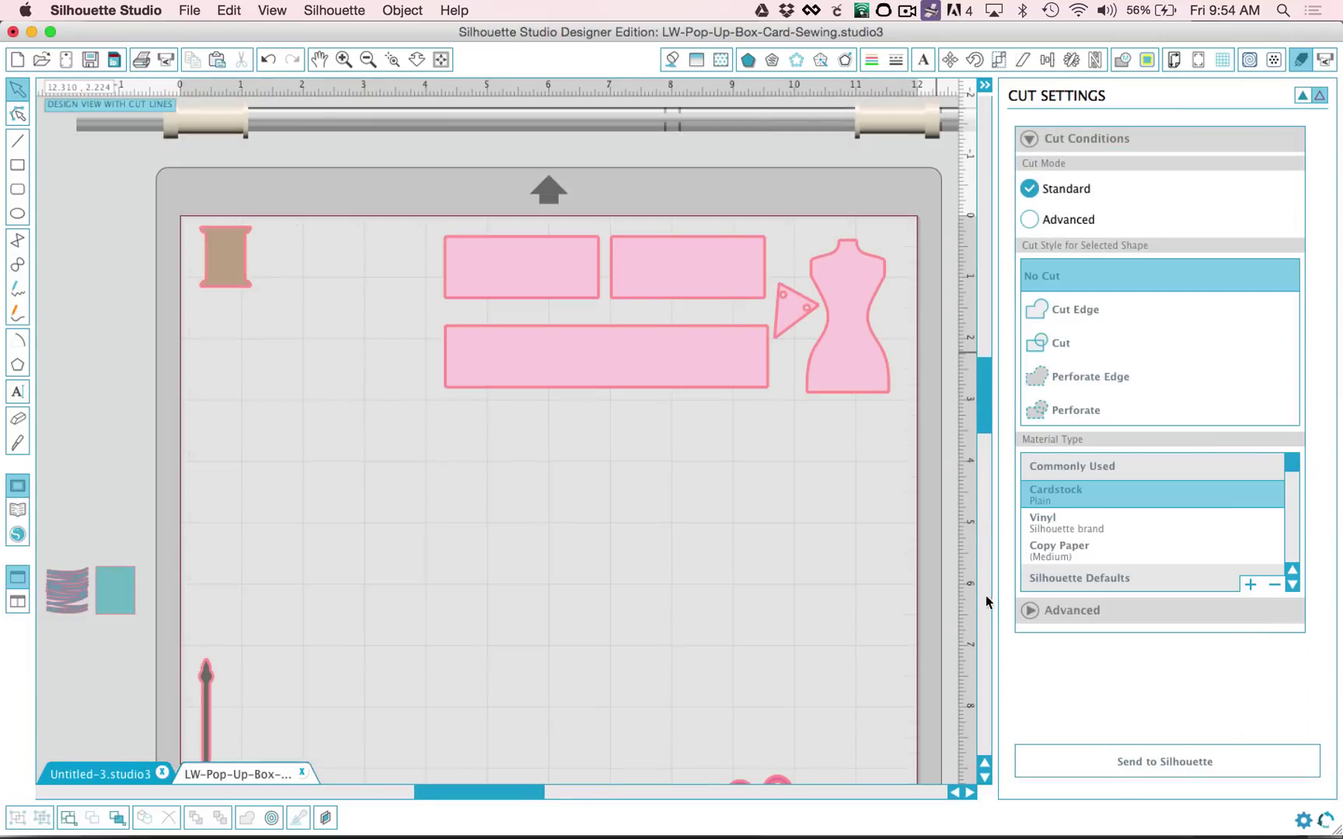
{"action": "scroll", "coordinate": [398, 498], "scroll_direction": "down", "scroll_amount": 5}
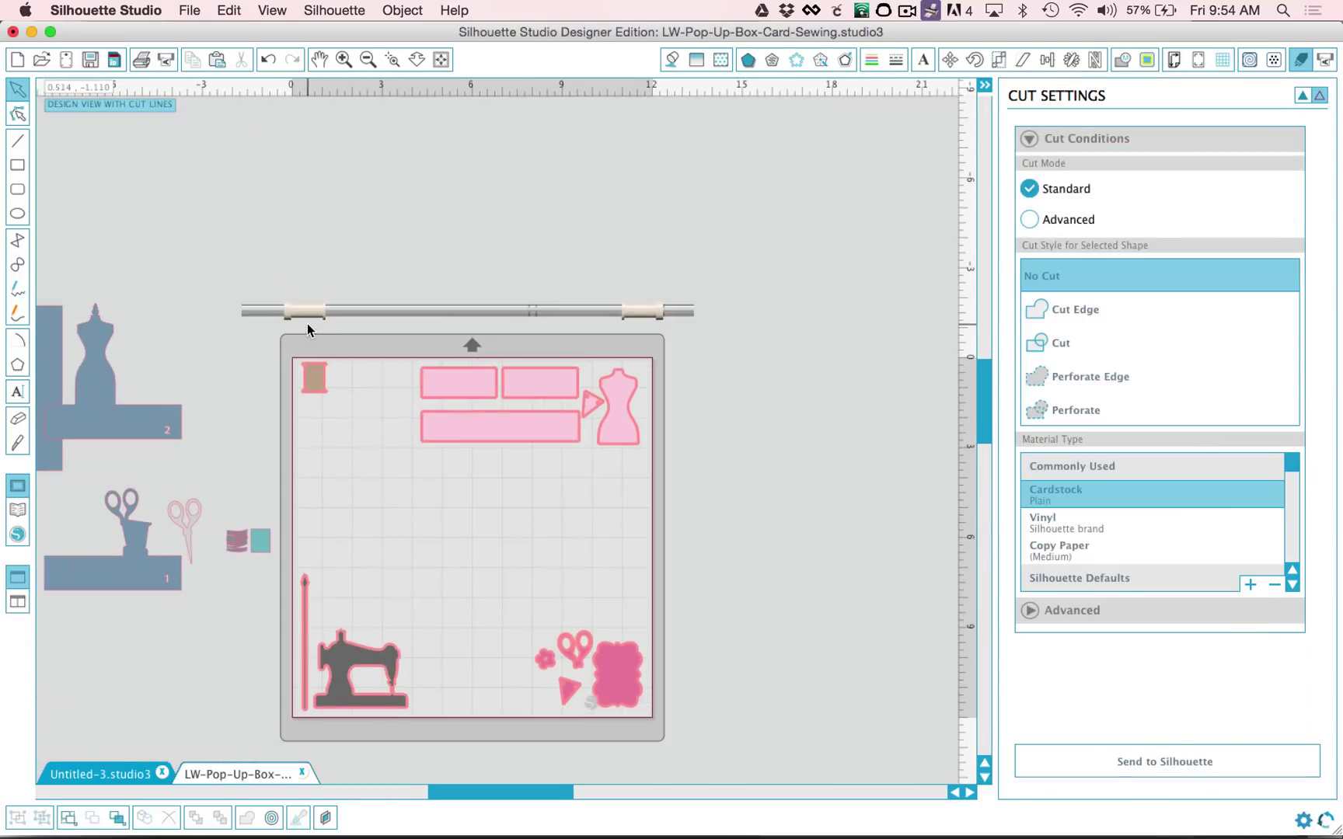
{"action": "left_click_drag", "start_coordinate": [308, 324], "coordinate": [579, 668]}
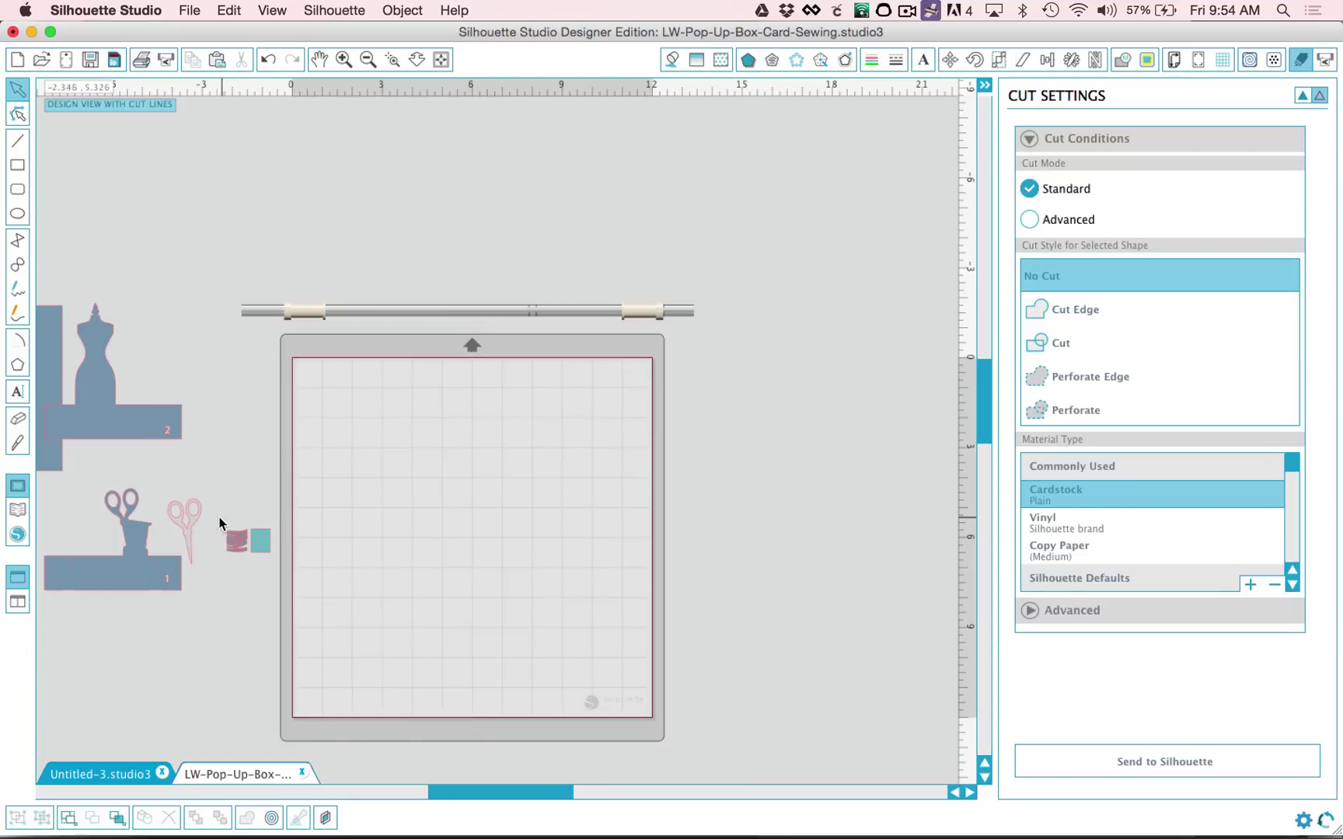
With the mat cleared, return to Design Page Settings and recentre the view on the mat.
{"action": "left_click", "coordinate": [1175, 61]}
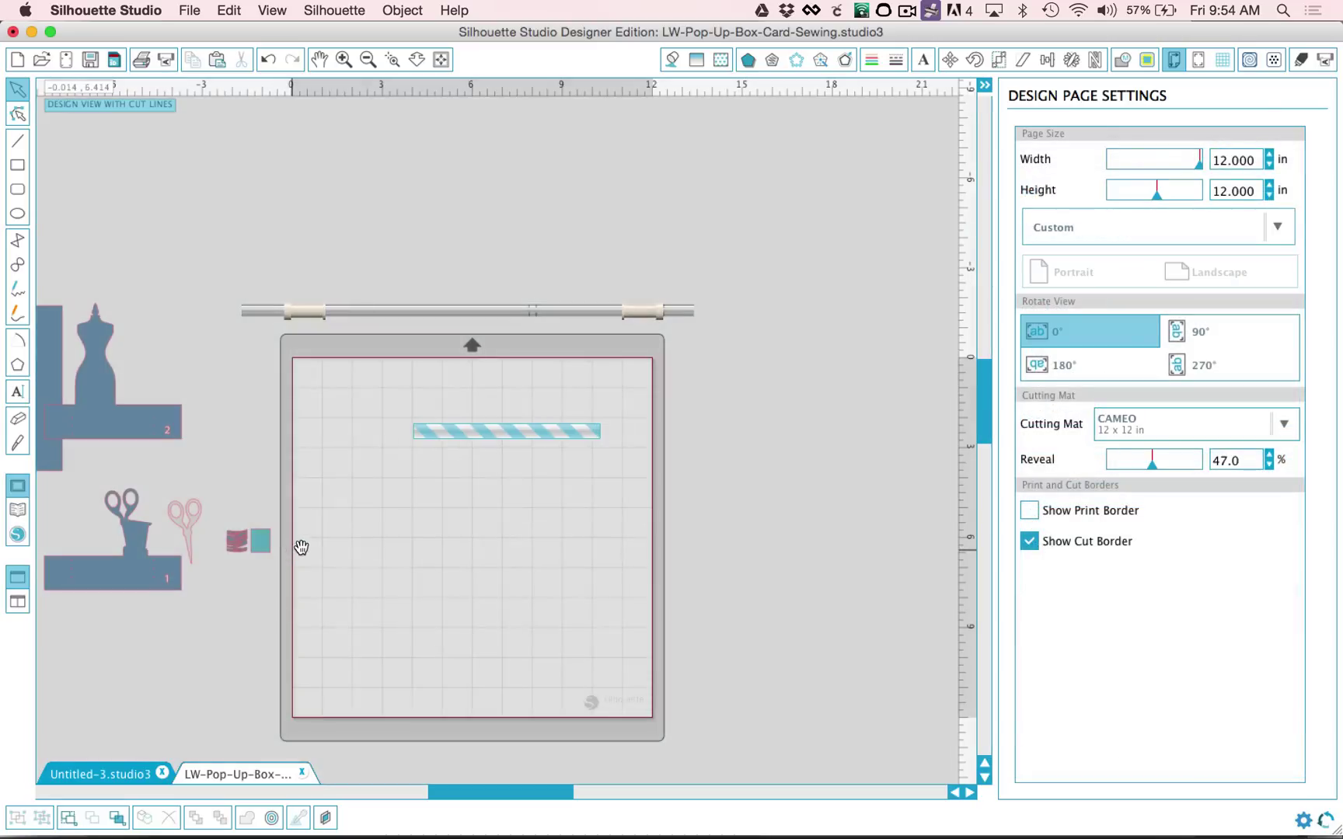
{"action": "left_click_drag", "start_coordinate": [300, 546], "coordinate": [385, 478]}
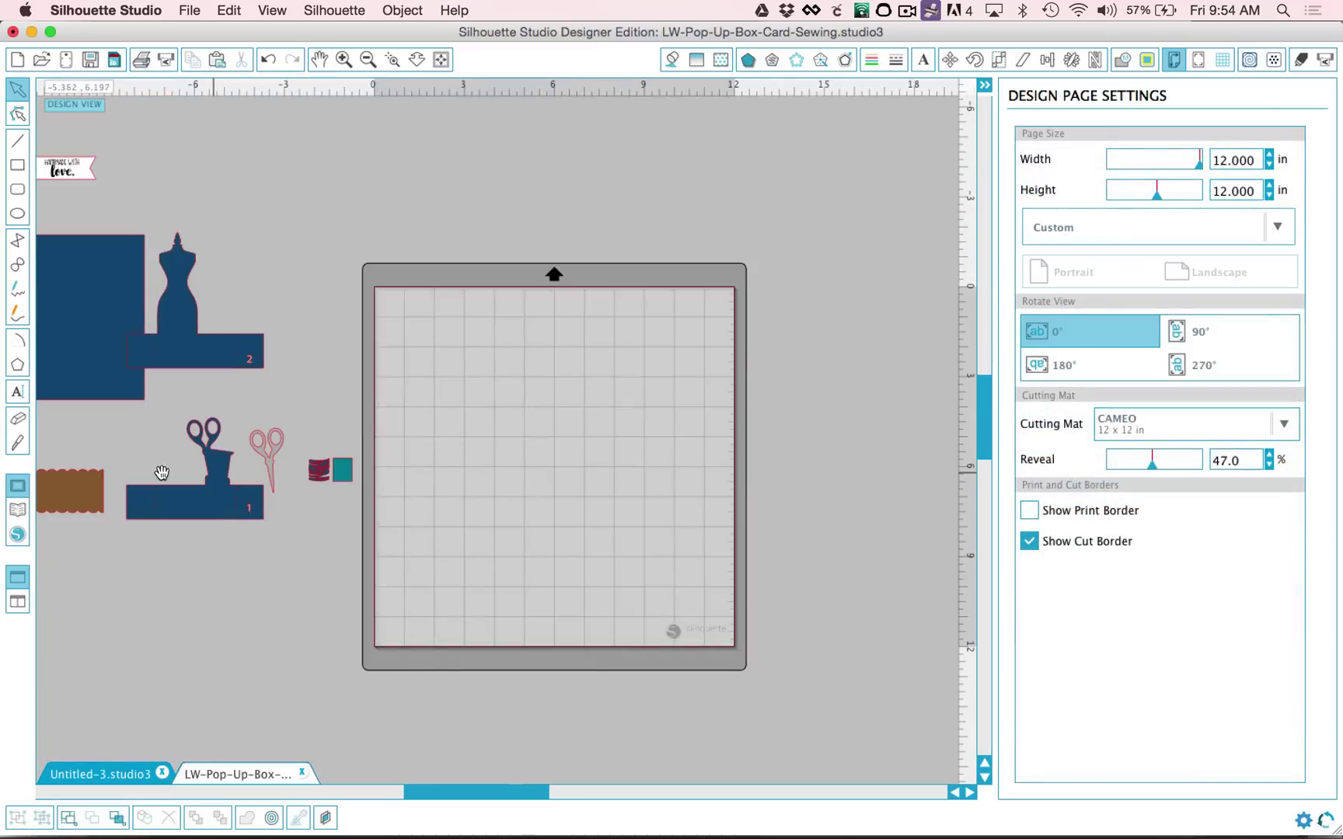
{"action": "left_click_drag", "start_coordinate": [344, 530], "coordinate": [371, 515]}
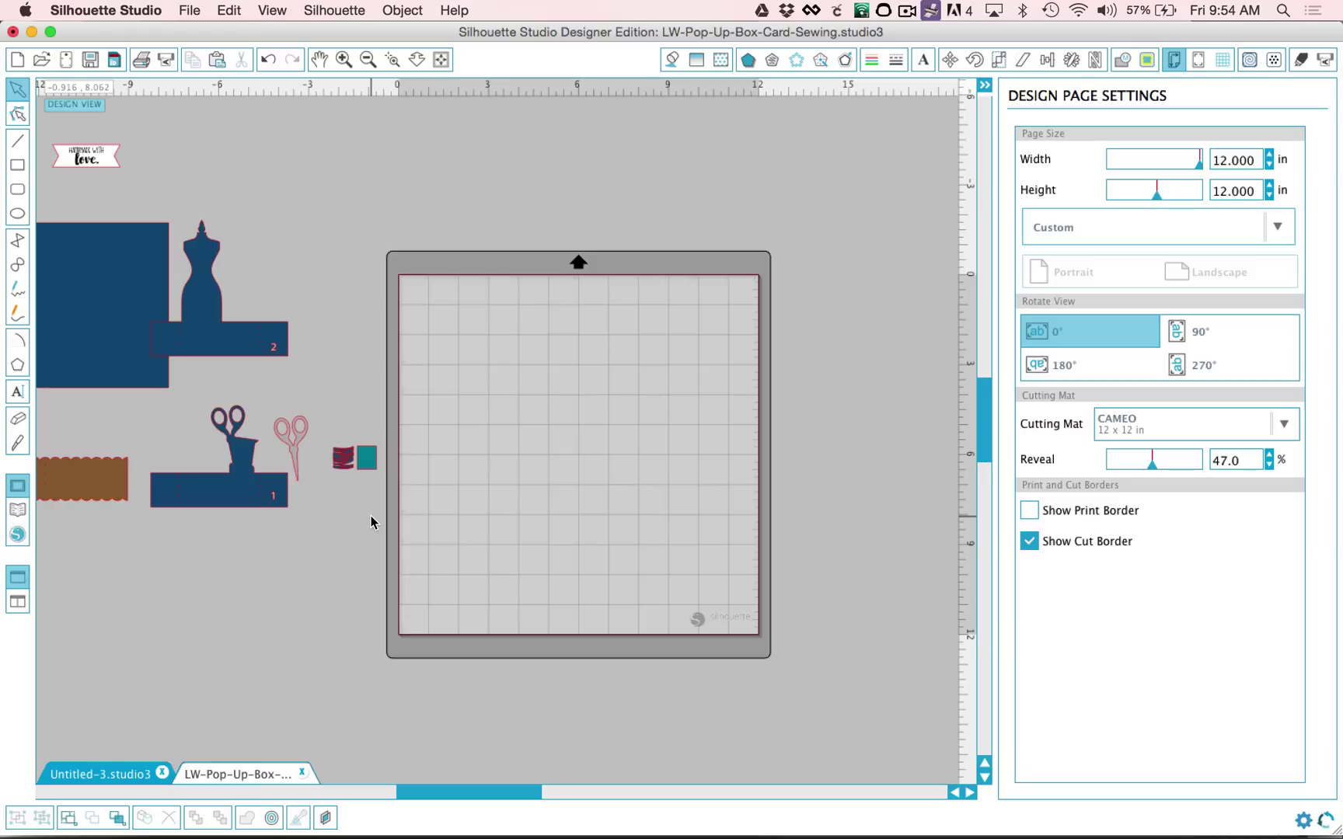
Drag the navy dress-form piece marked 2 into the mat's top-left corner.
{"action": "left_click_drag", "start_coordinate": [211, 320], "coordinate": [469, 389]}
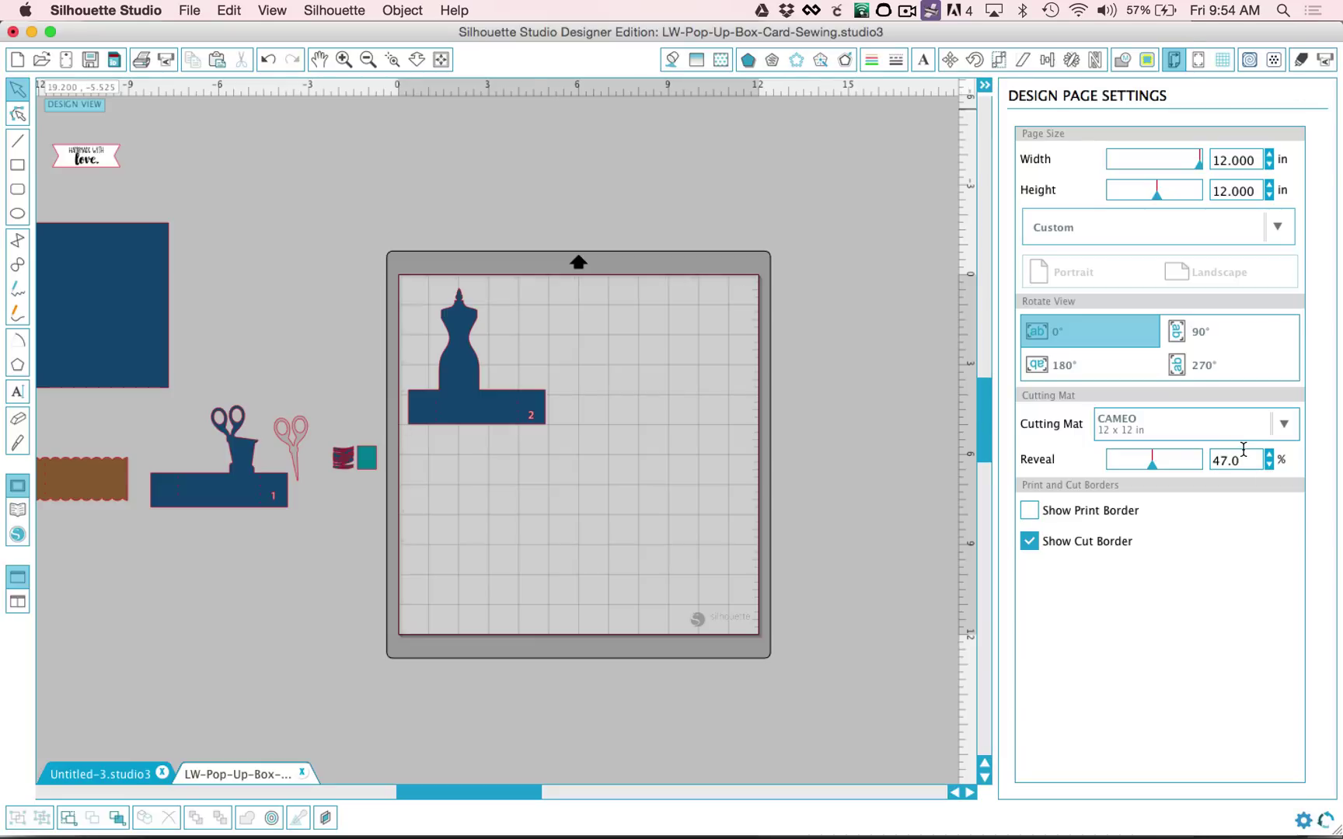
Show the Cut Settings panel for the navy dress-form piece 2 layout.
{"action": "left_click", "coordinate": [1301, 59]}
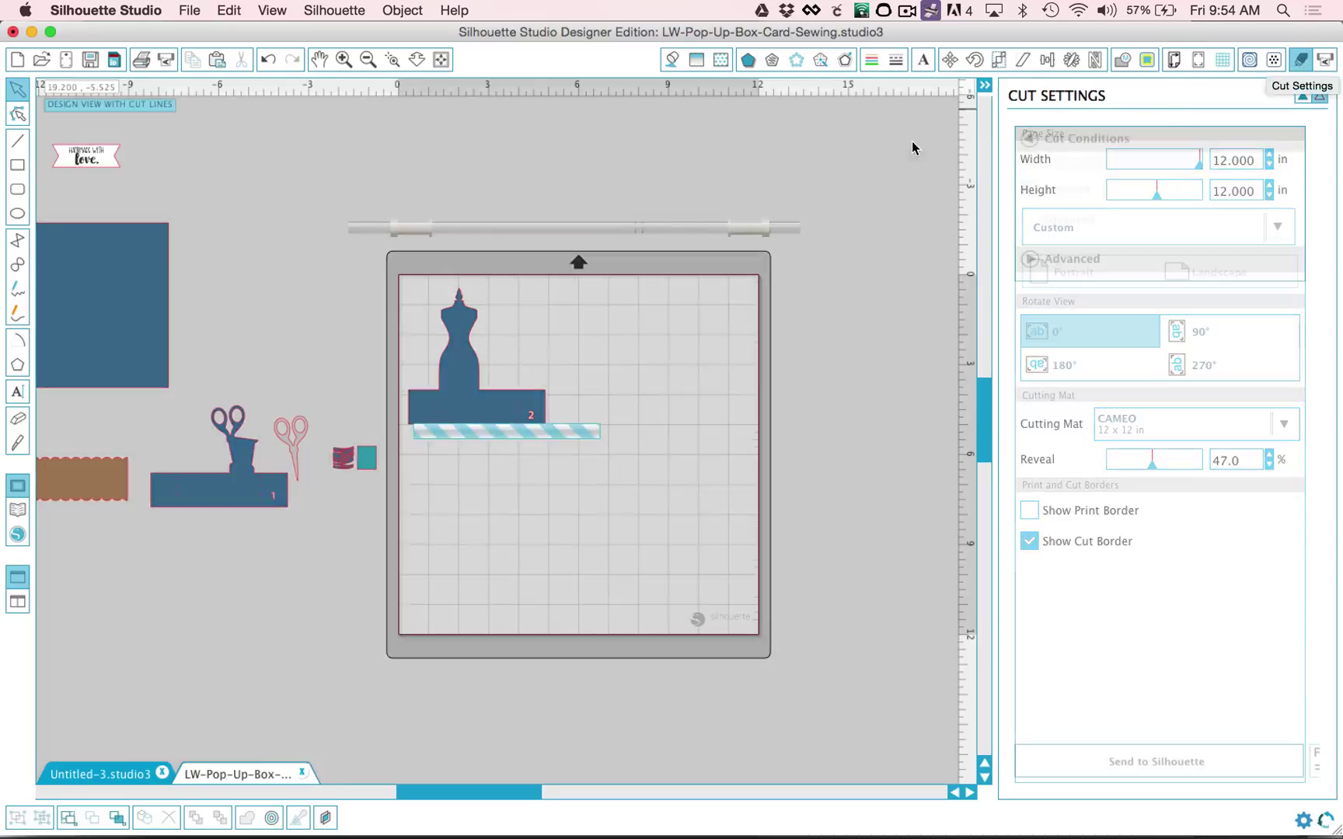